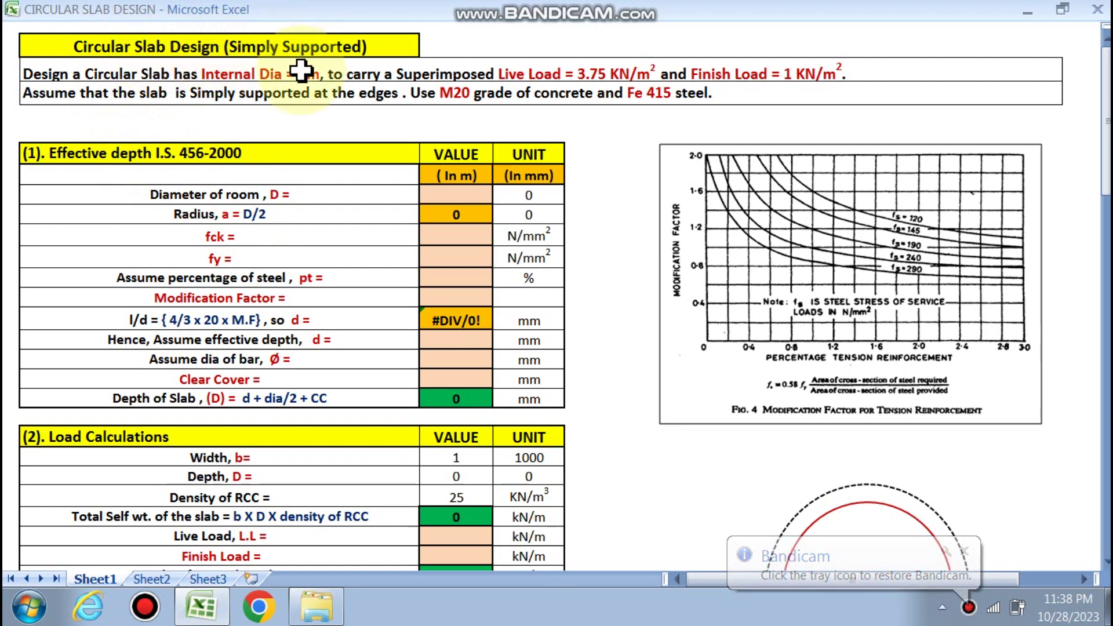
Enter 5 m as the room diameter
scroll(220, 200, "down", 1)
scroll(208, 203, "up", 1)
scroll(253, 358, "down", 3)
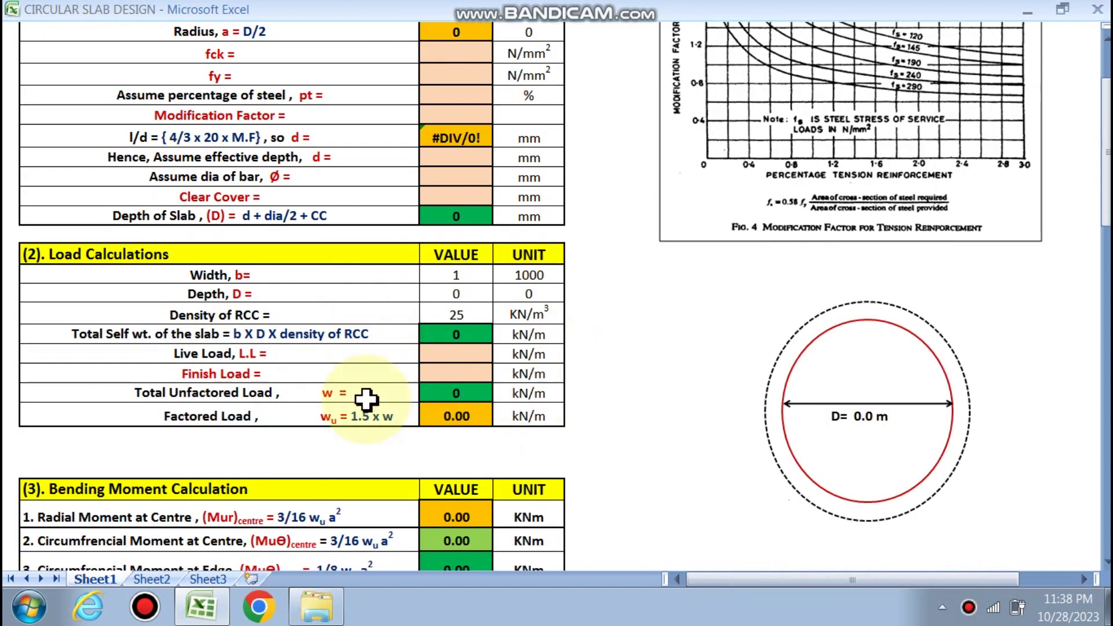
scroll(355, 339, "down", 3)
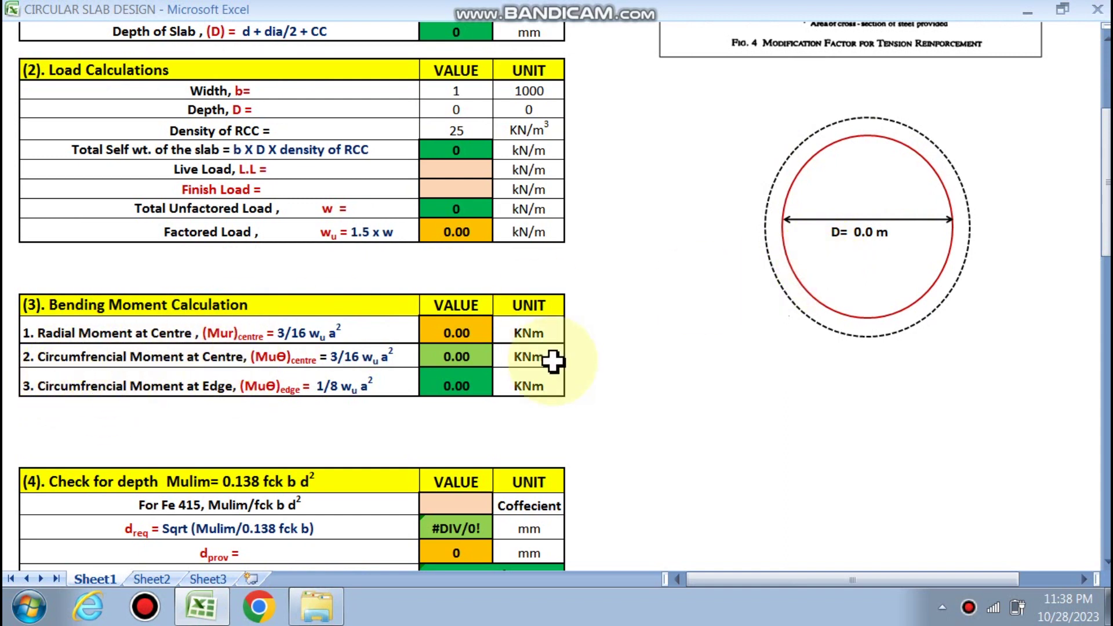
scroll(398, 354, "down", 1)
scroll(397, 352, "down", 2)
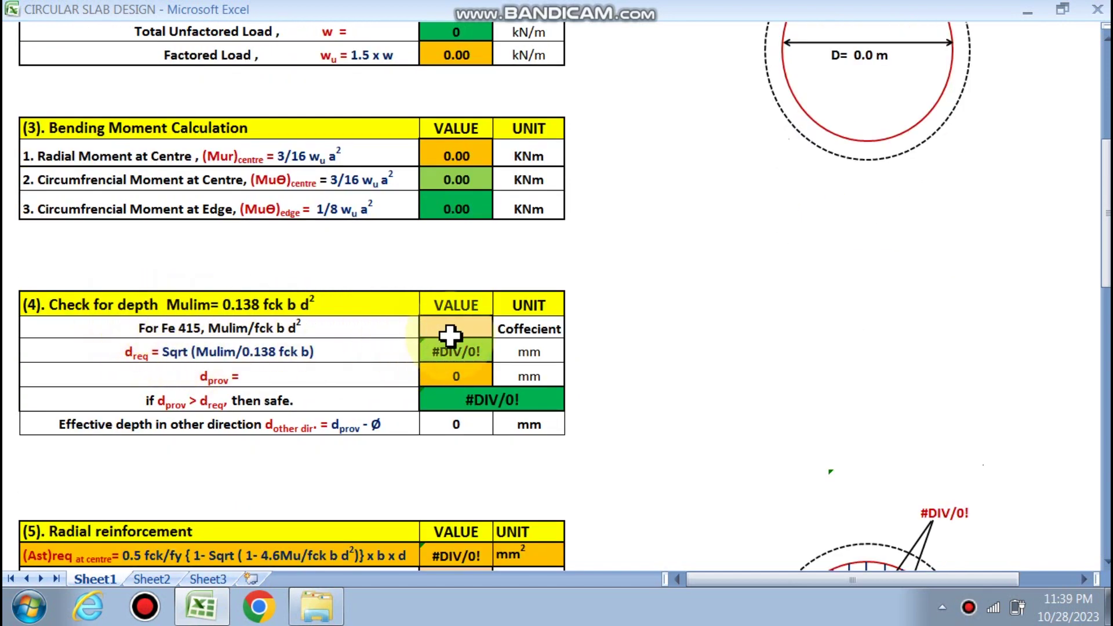
scroll(450, 335, "up", 4)
scroll(450, 335, "down", 4)
scroll(451, 335, "down", 6)
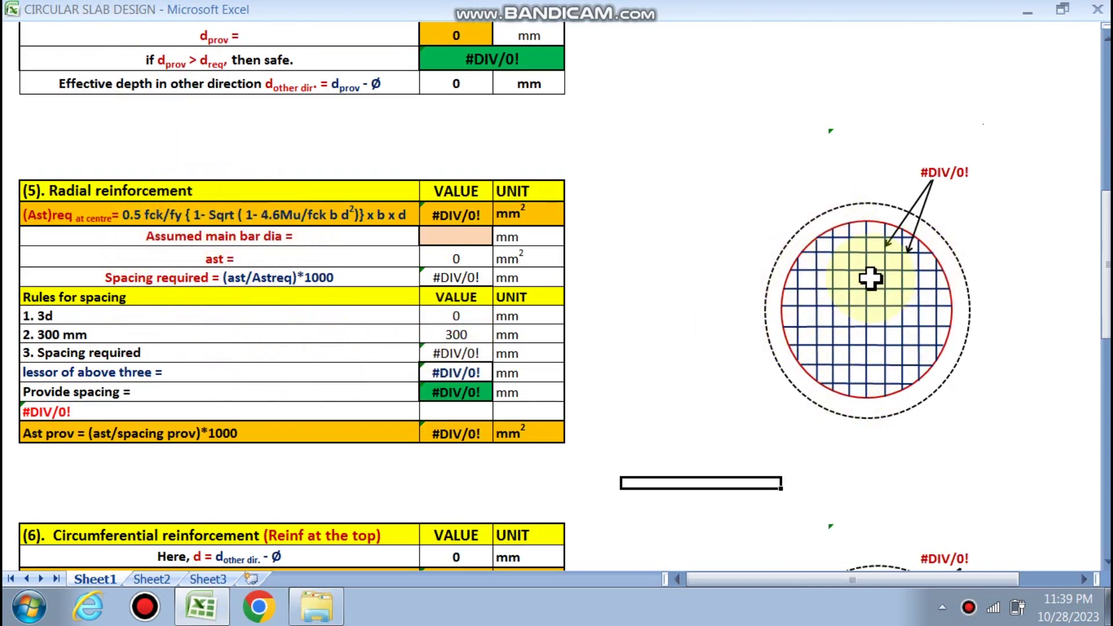
scroll(443, 393, "down", 5)
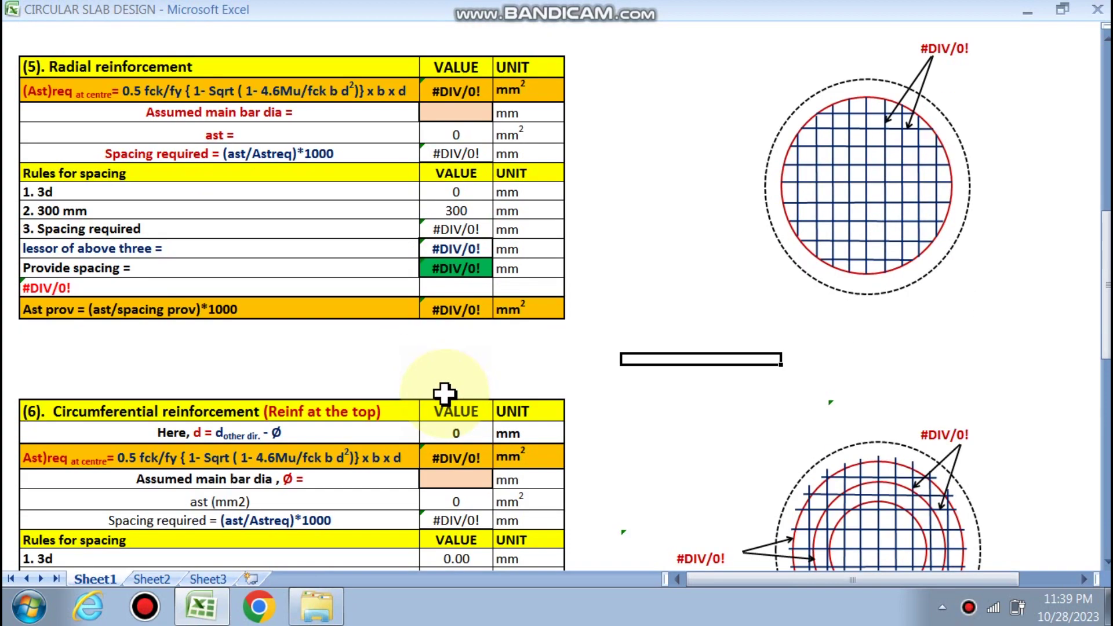
scroll(226, 275, "down", 1)
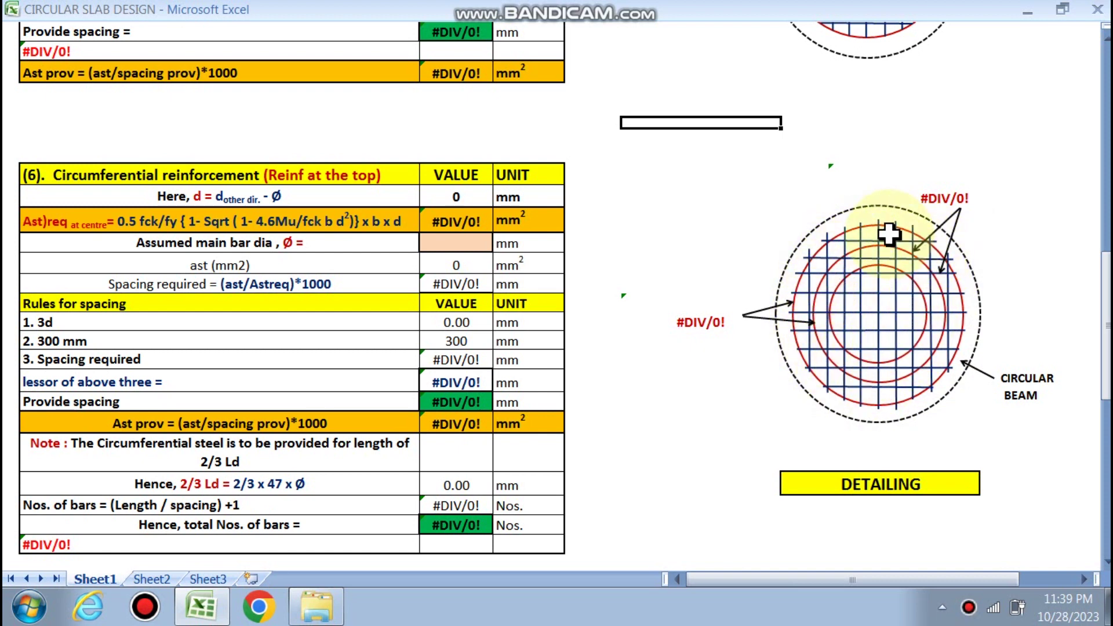
scroll(640, 340, "down", 2)
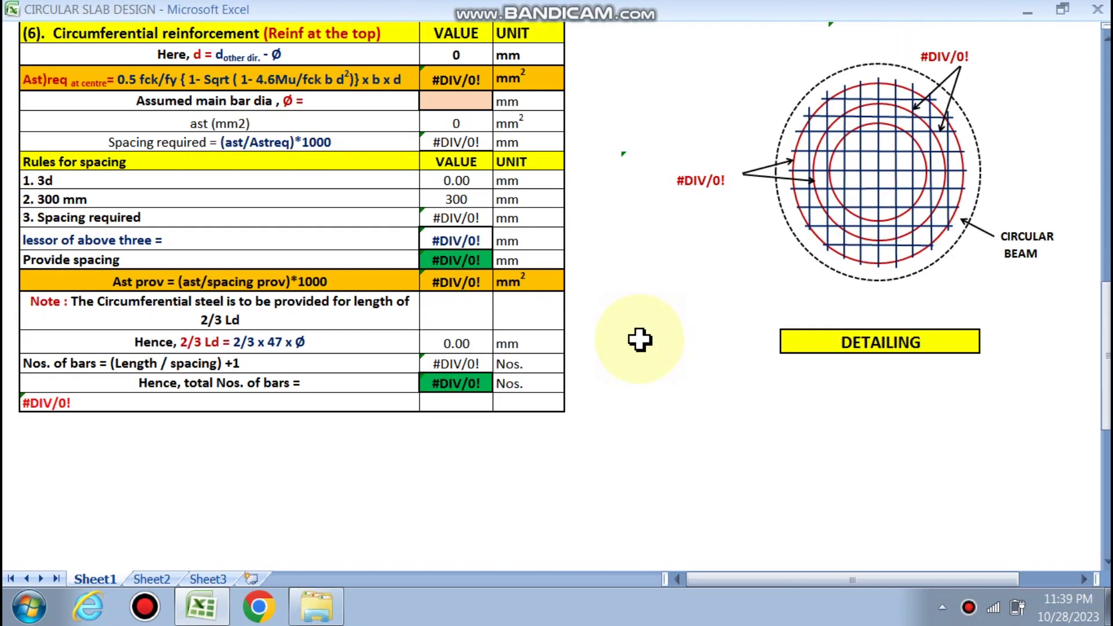
scroll(641, 340, "up", 15)
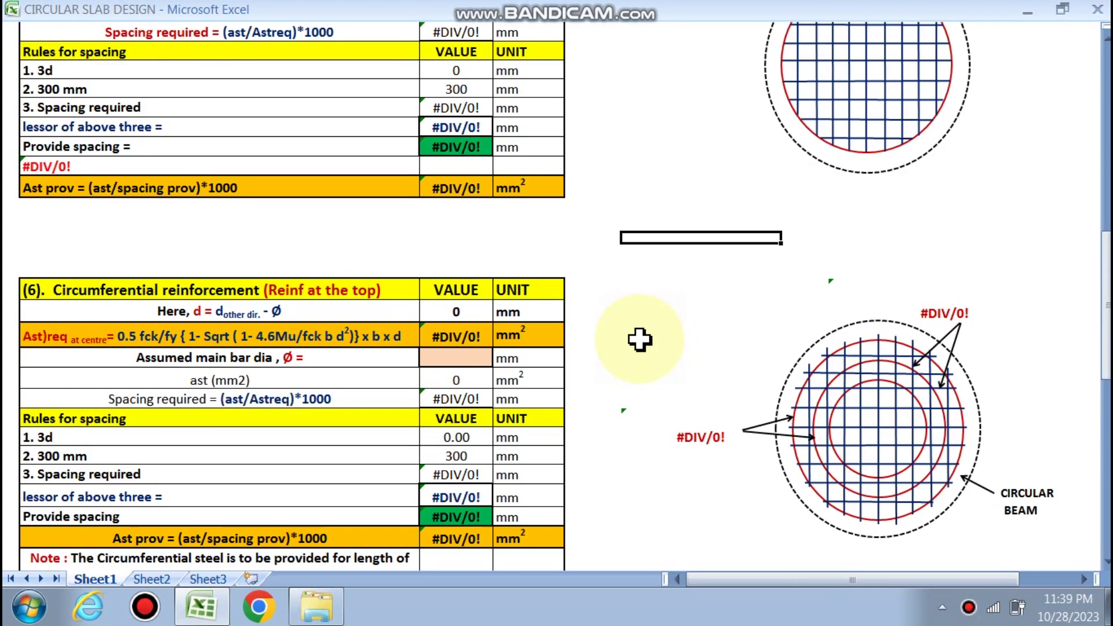
scroll(640, 340, "up", 8)
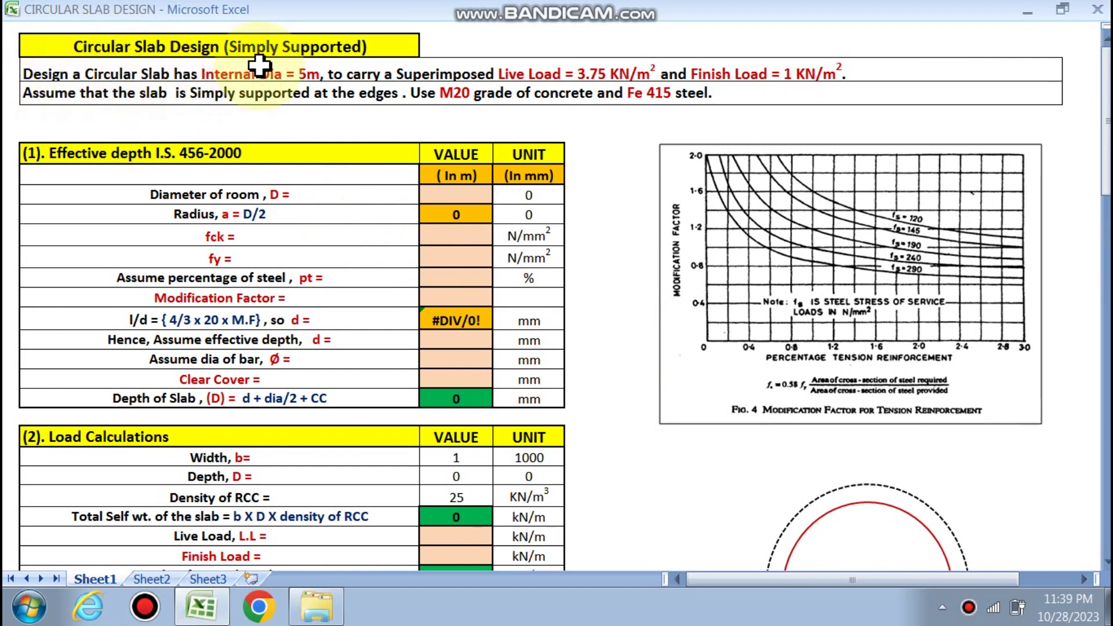
scroll(377, 129, "down", 3)
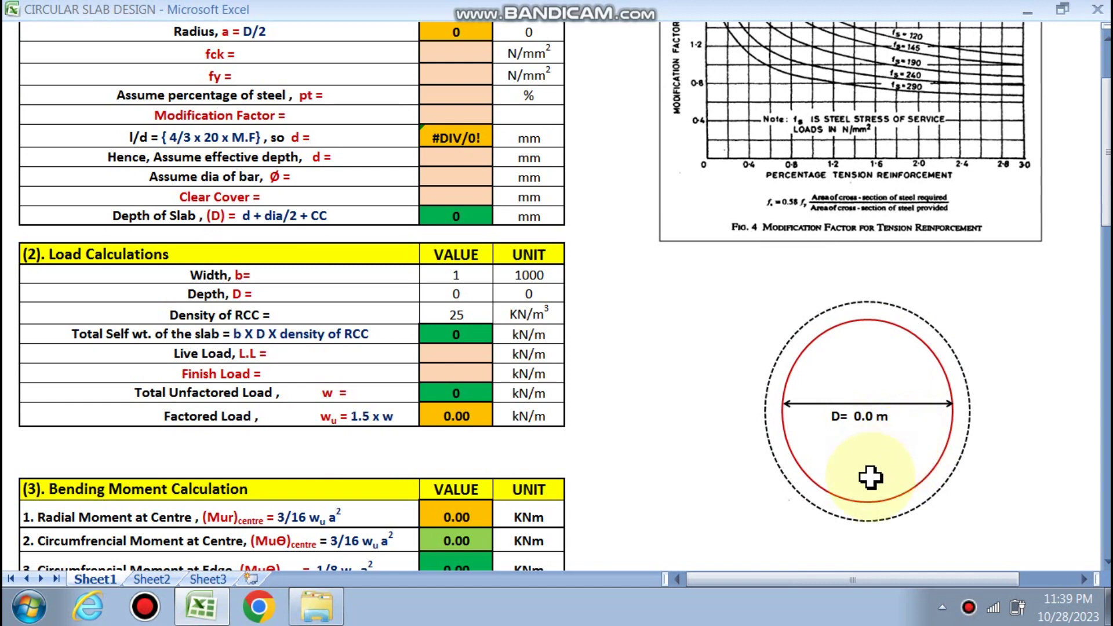
scroll(801, 477, "up", 3)
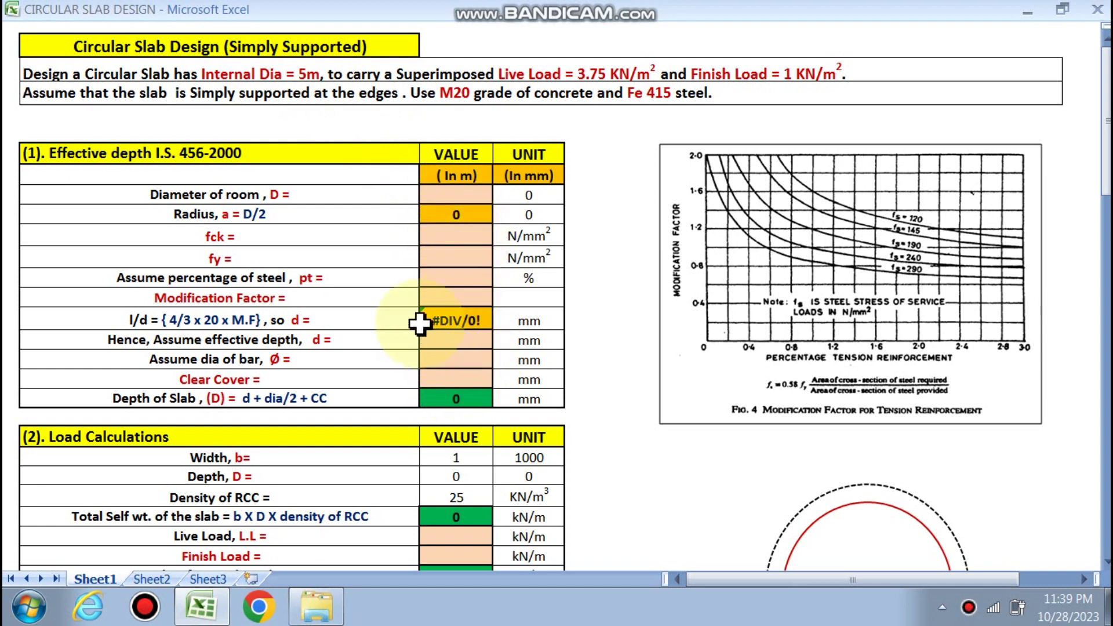
left_click(461, 196)
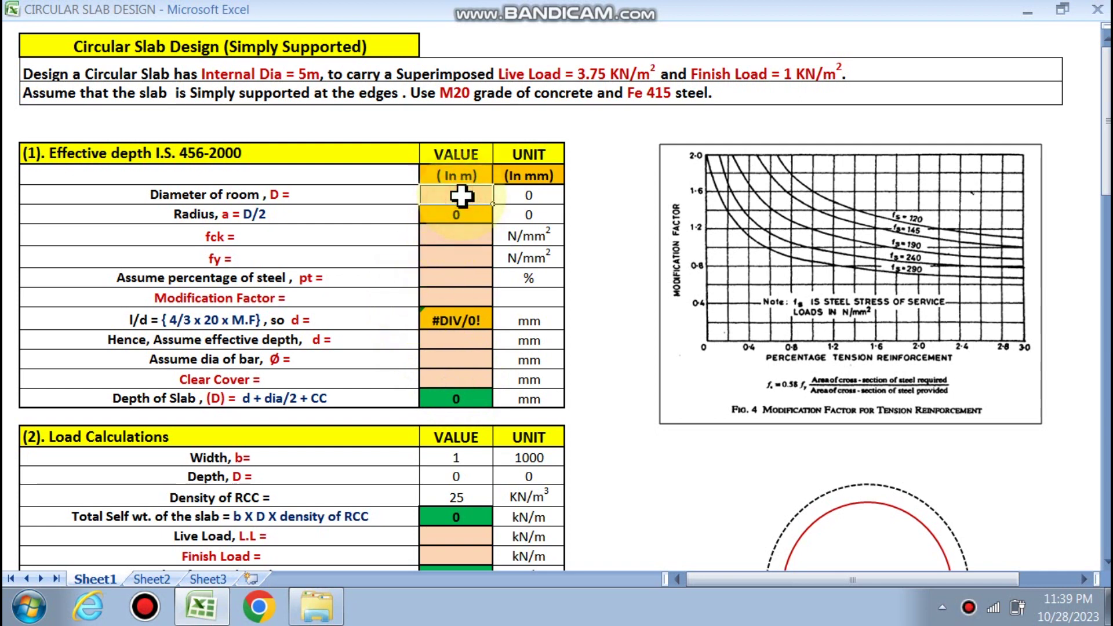
type("5")
left_click(449, 256)
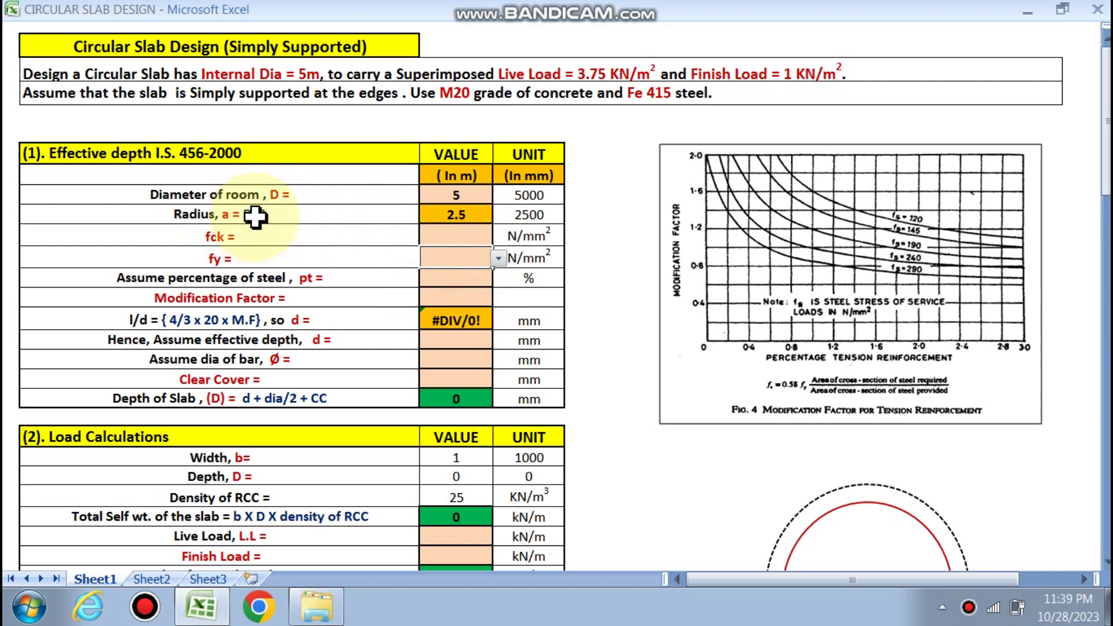
Choose fck 20 and fy 415 from the dropdowns and set steel percentage pt to 0.2
left_click(455, 233)
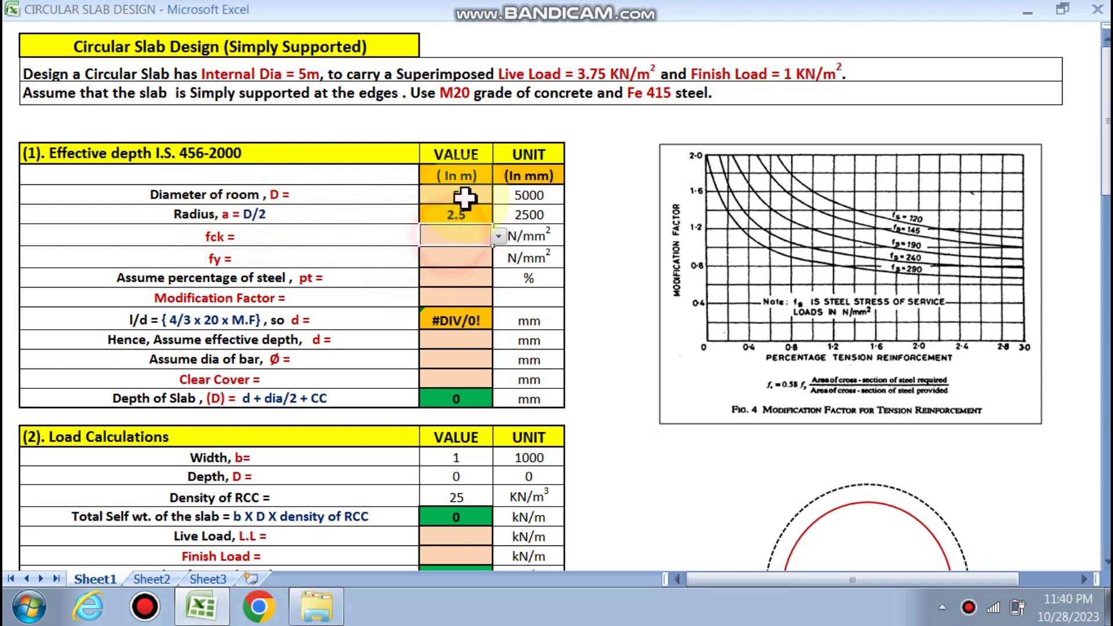
left_click(500, 235)
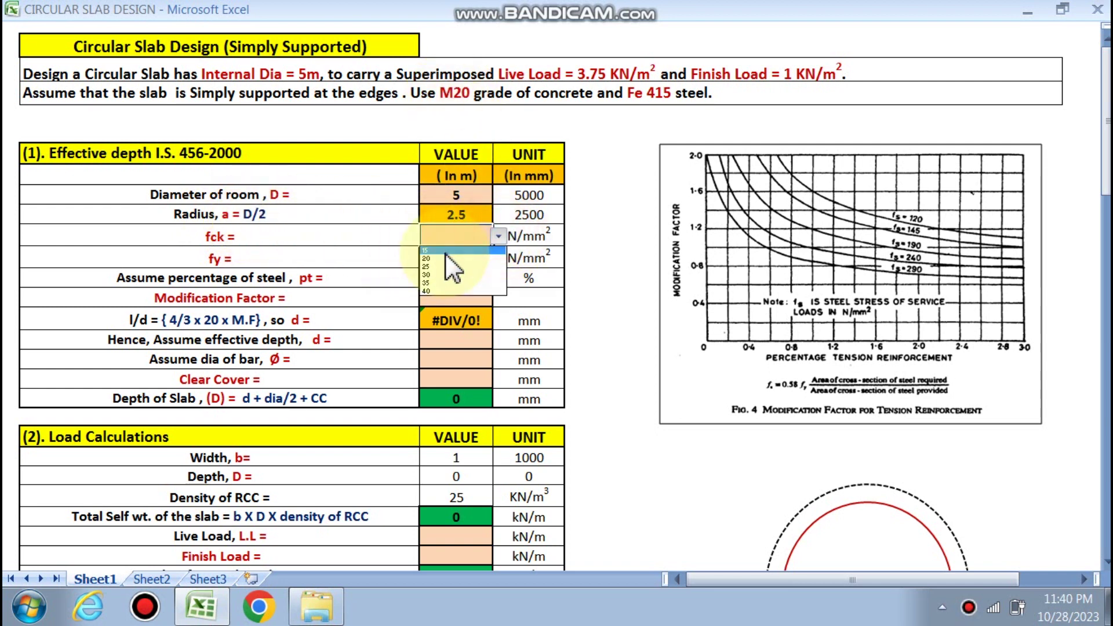
left_click(443, 258)
left_click(458, 259)
left_click(499, 258)
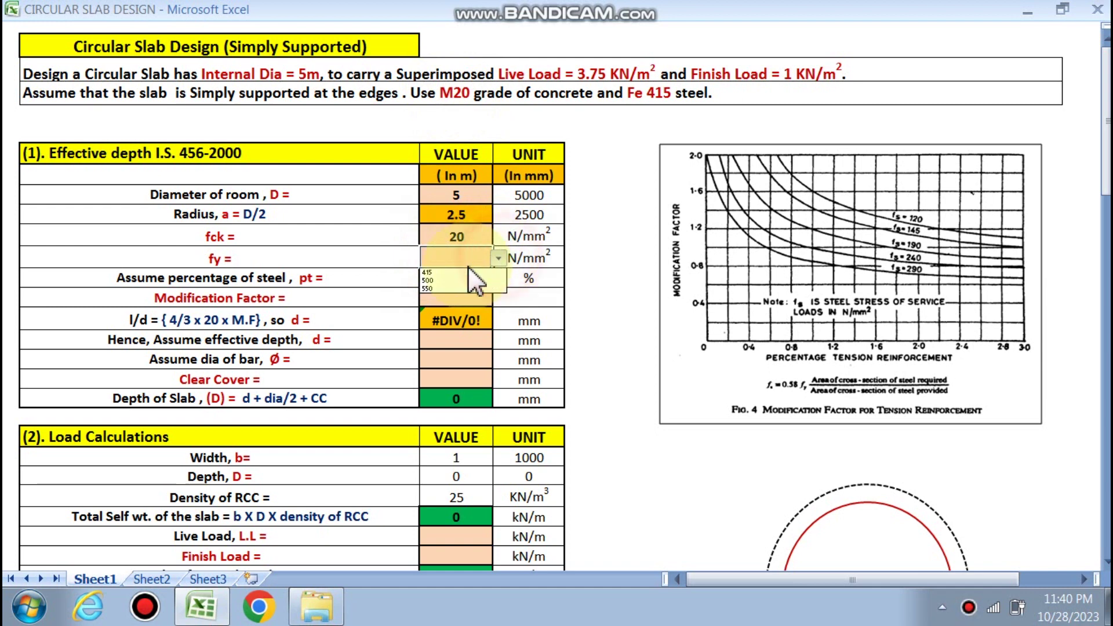
left_click(451, 272)
left_click(446, 280)
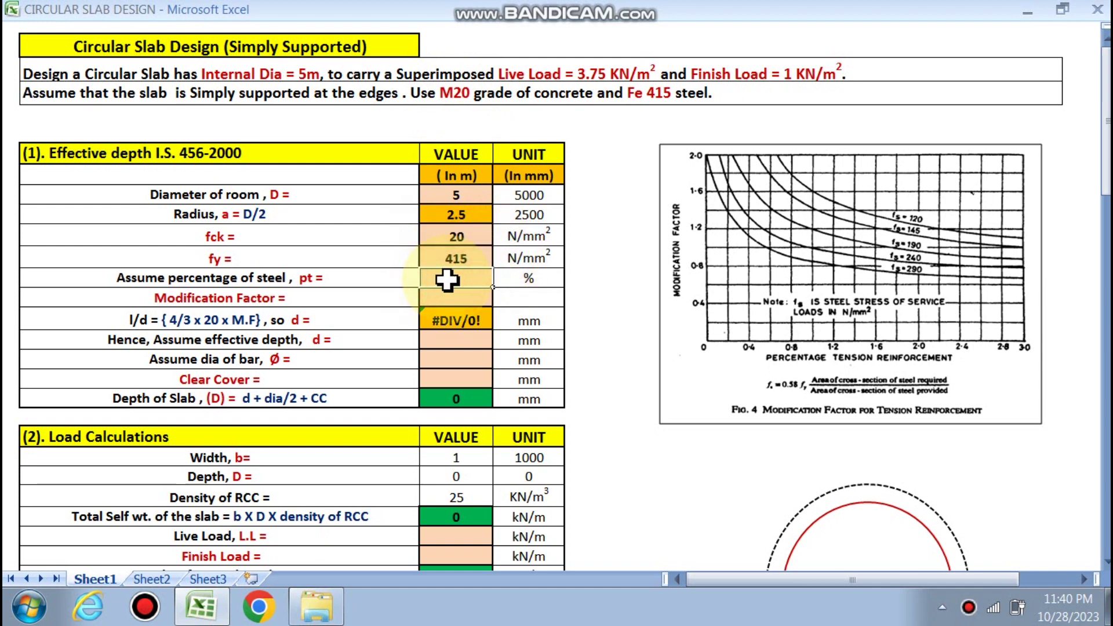
left_click(446, 339)
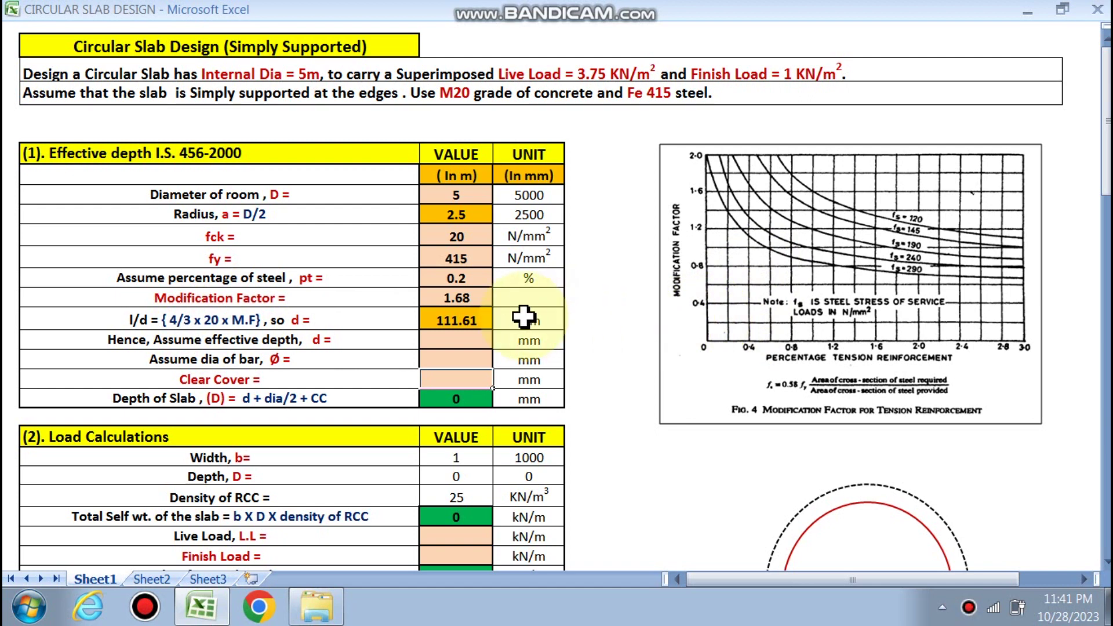
Enter effective depth 111 mm, bar diameter 8 mm and clear cover 20 mm
left_click(456, 339)
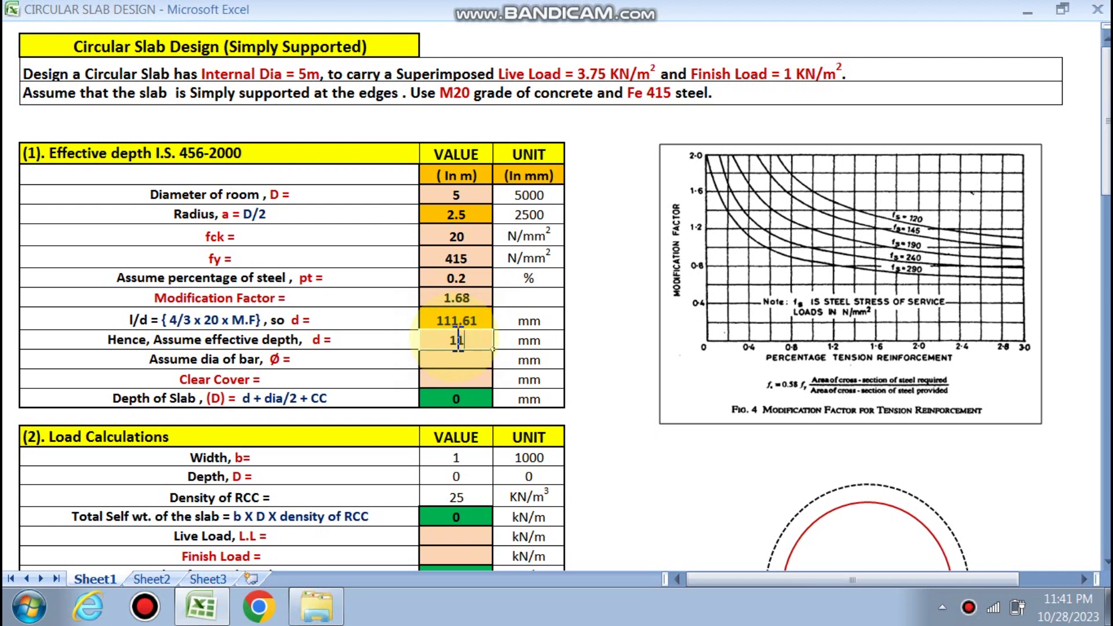
type("111")
left_click(456, 363)
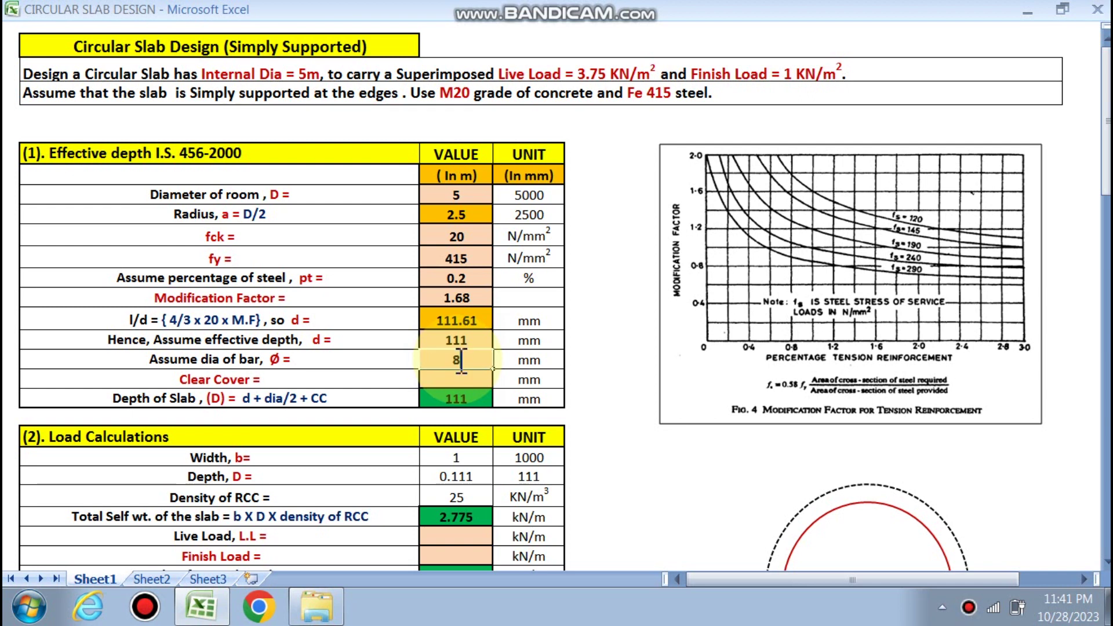
left_click(456, 378)
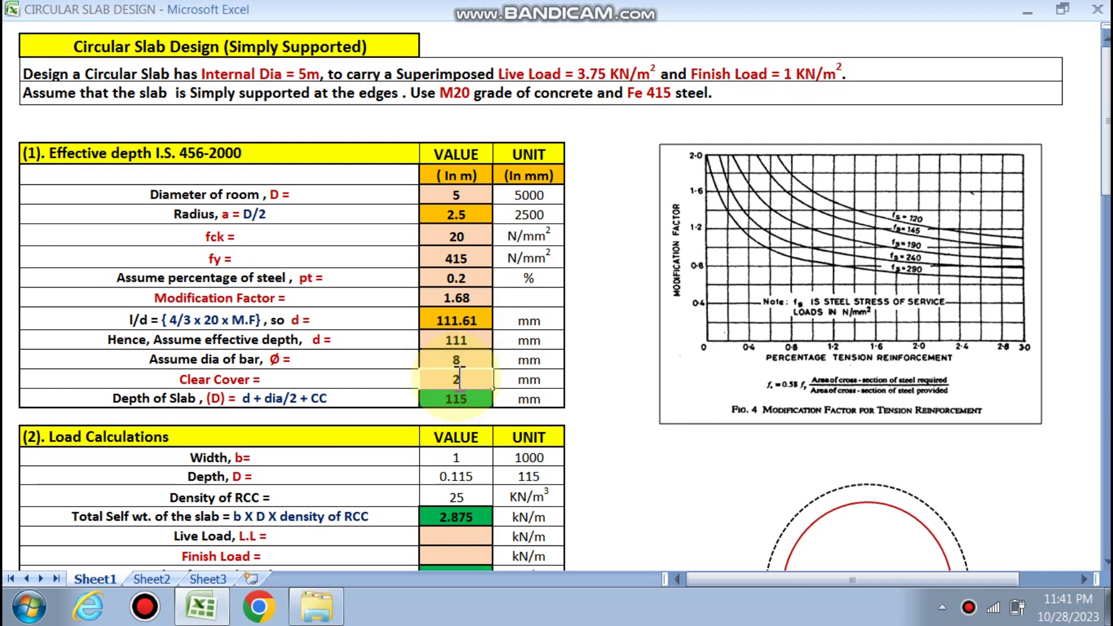
type("20")
left_click(593, 417)
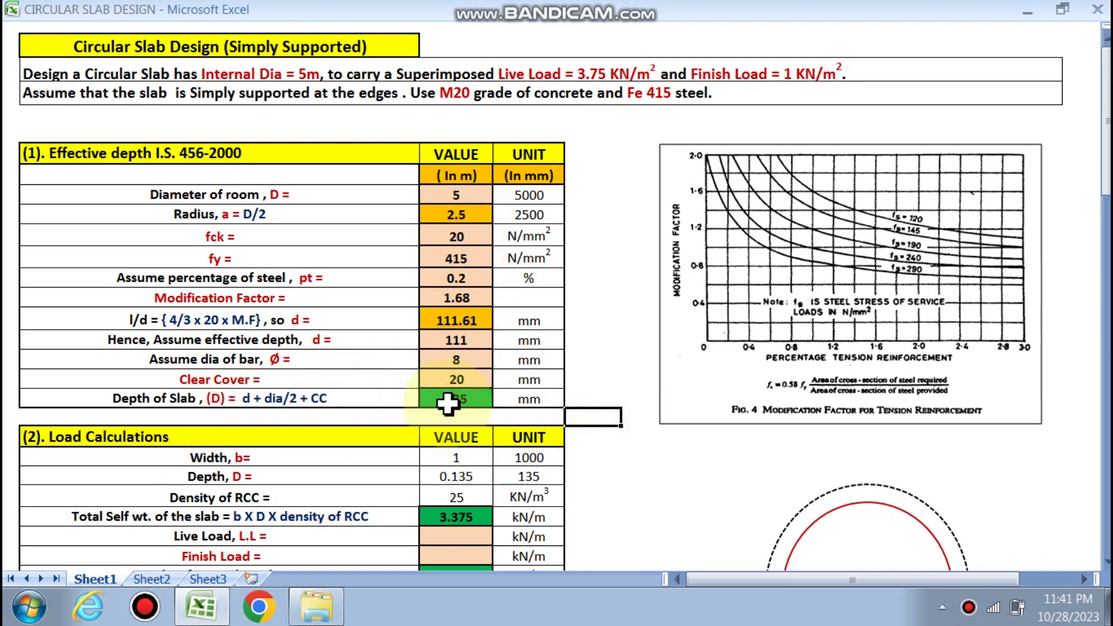
scroll(453, 400, "down", 1)
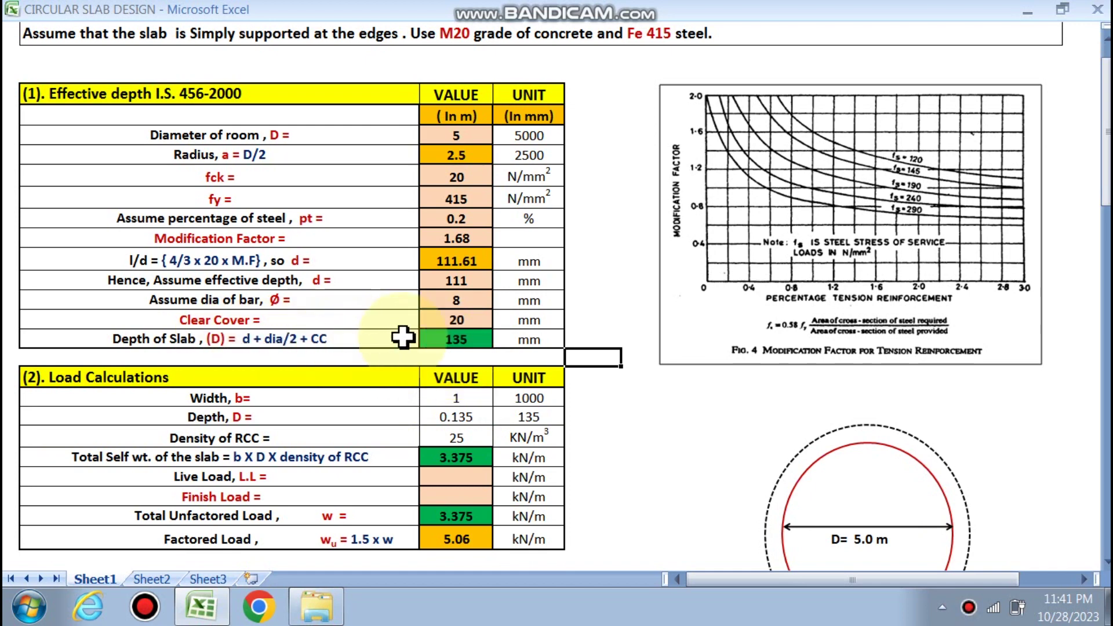
scroll(453, 281, "down", 2)
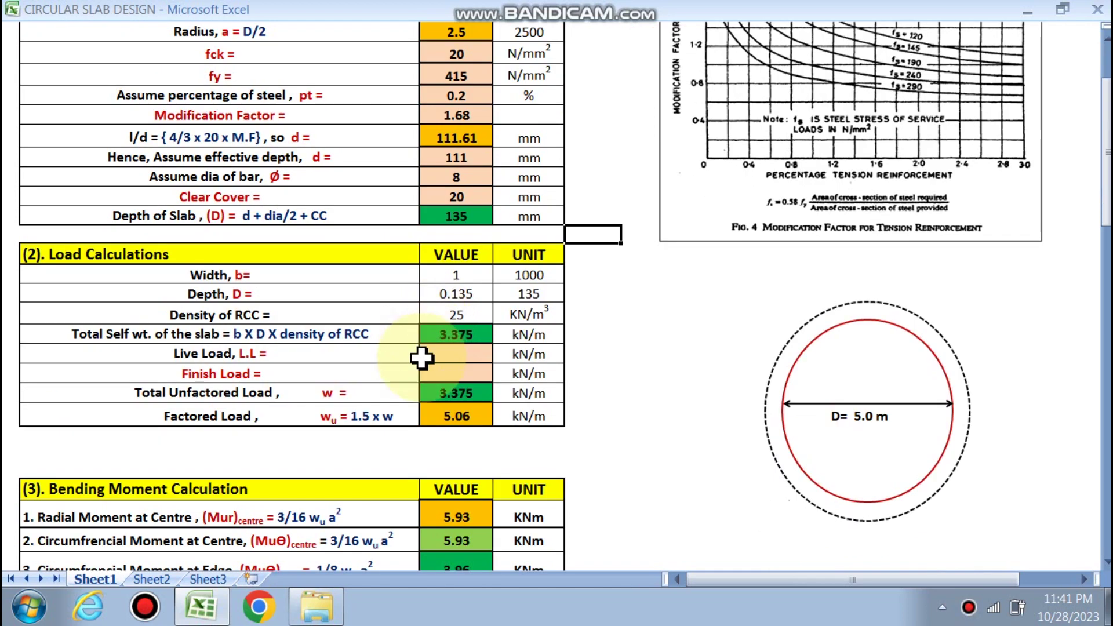
scroll(162, 280, "up", 1)
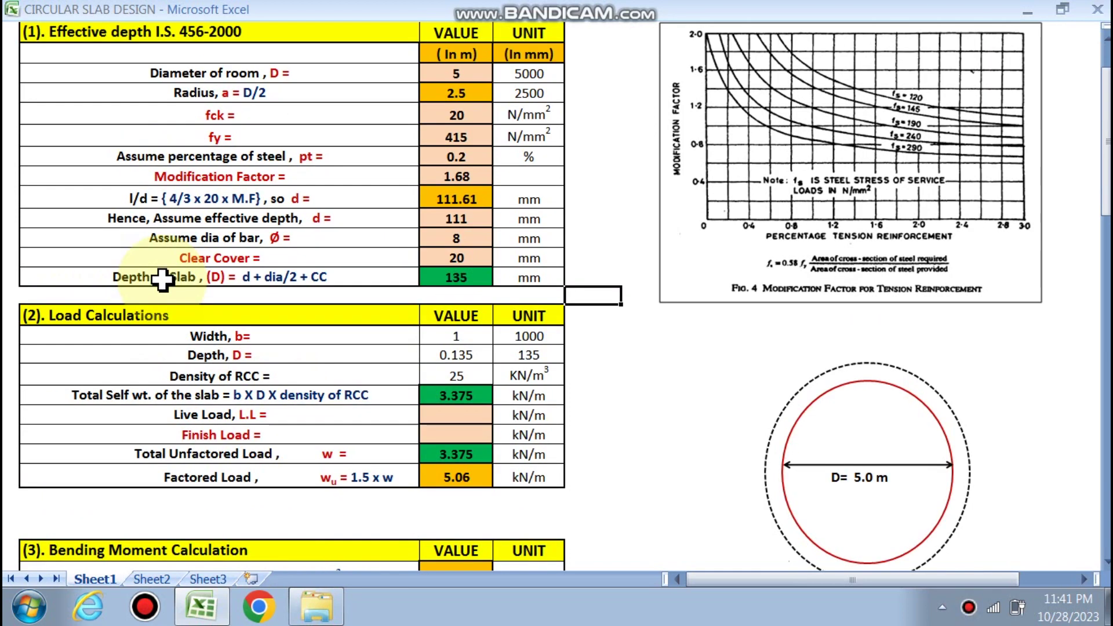
scroll(288, 385, "up", 1)
scroll(472, 360, "down", 2)
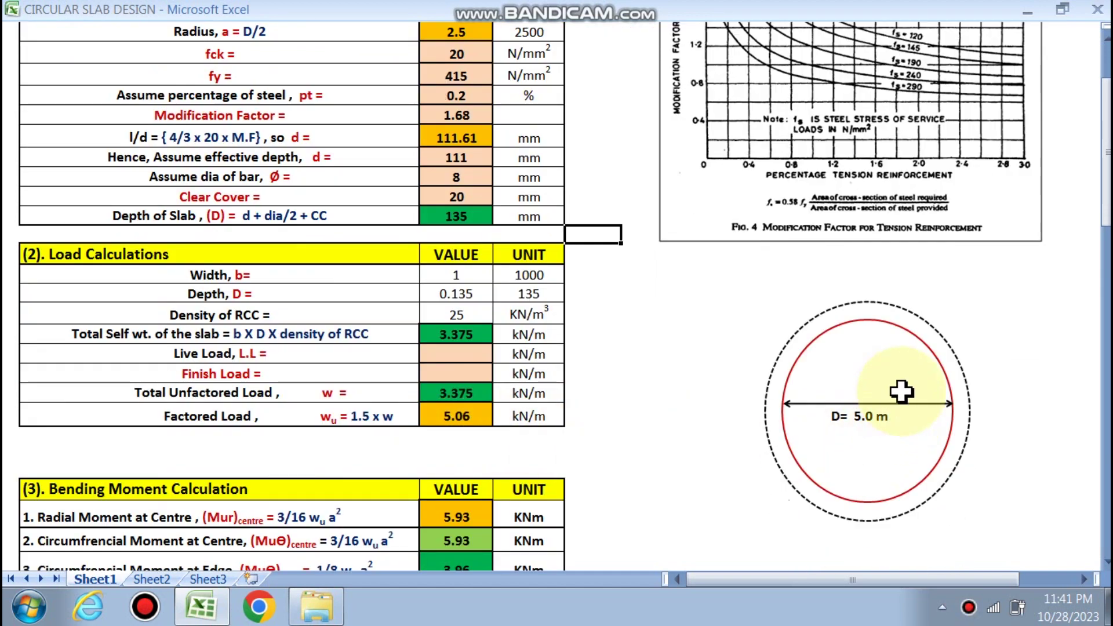
scroll(261, 324, "up", 1)
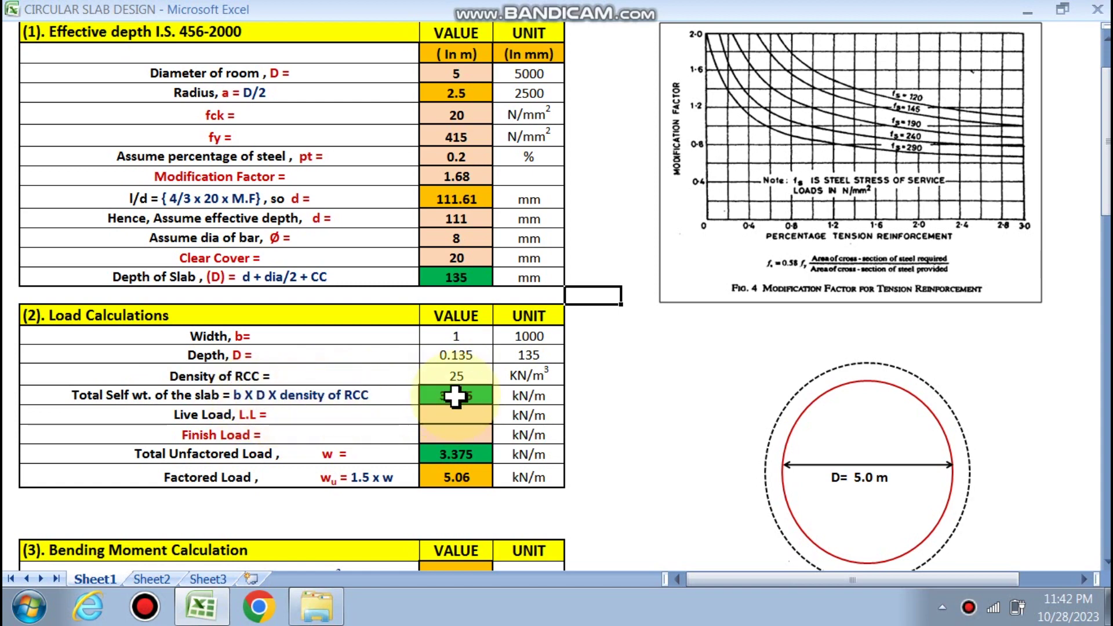
scroll(461, 397, "up", 2)
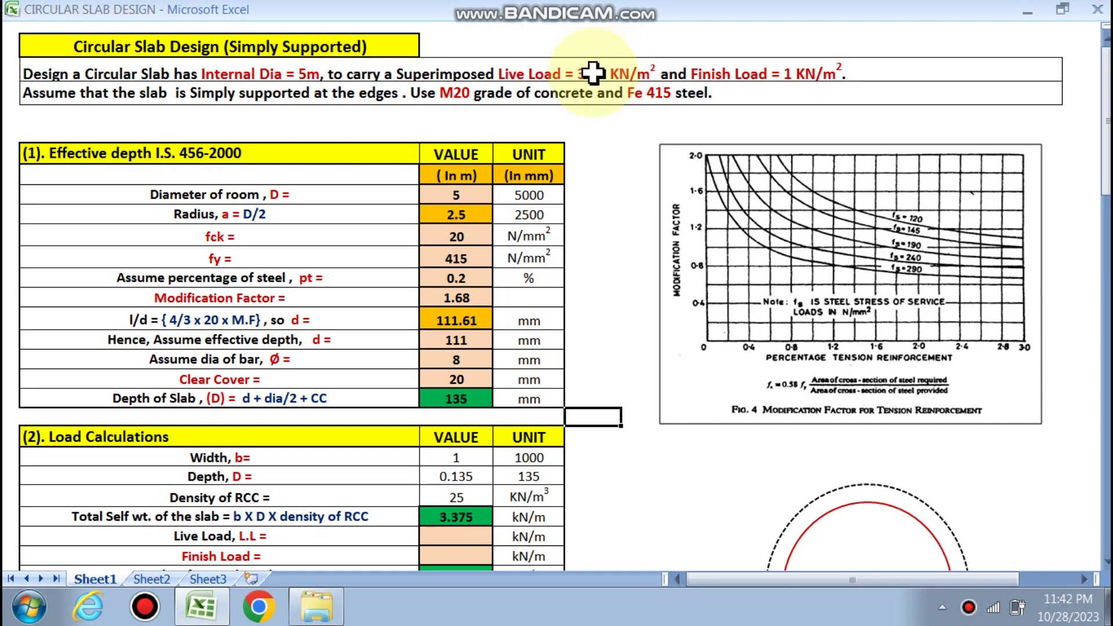
scroll(602, 86, "down", 5)
Set the Live Load to 3.375 and the Finish Load to 1 kN/m
left_click(464, 231)
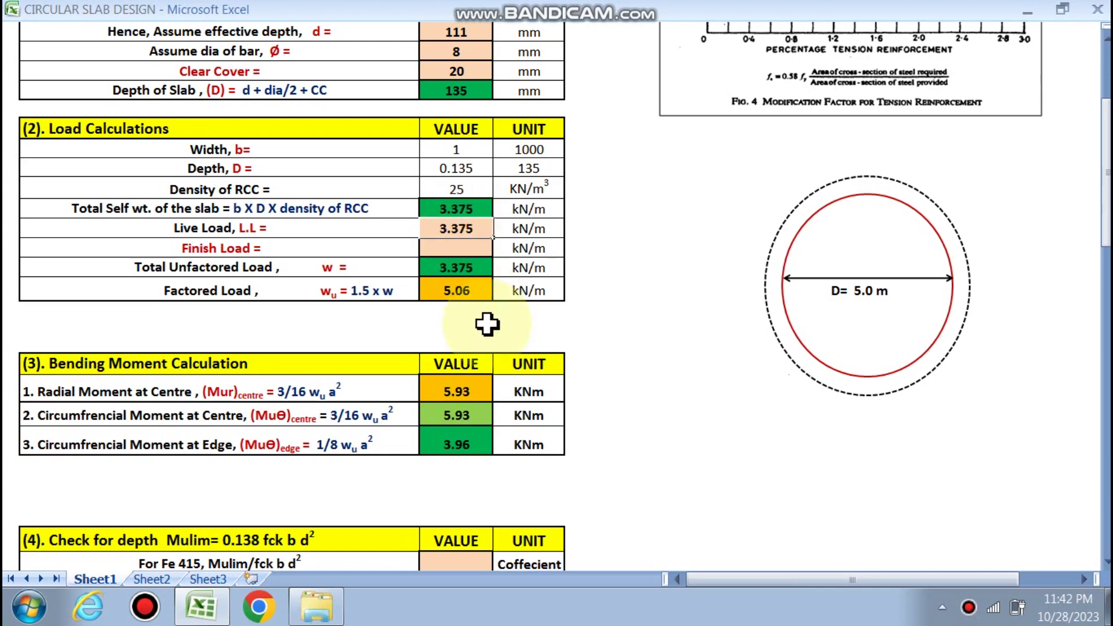
scroll(487, 311, "up", 5)
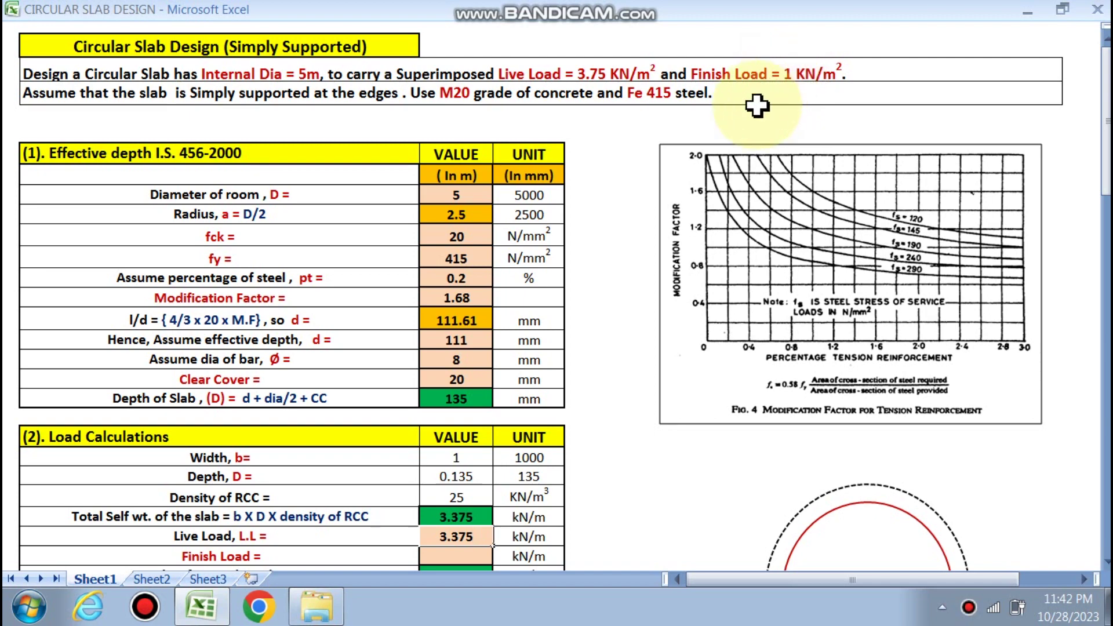
scroll(757, 106, "down", 2)
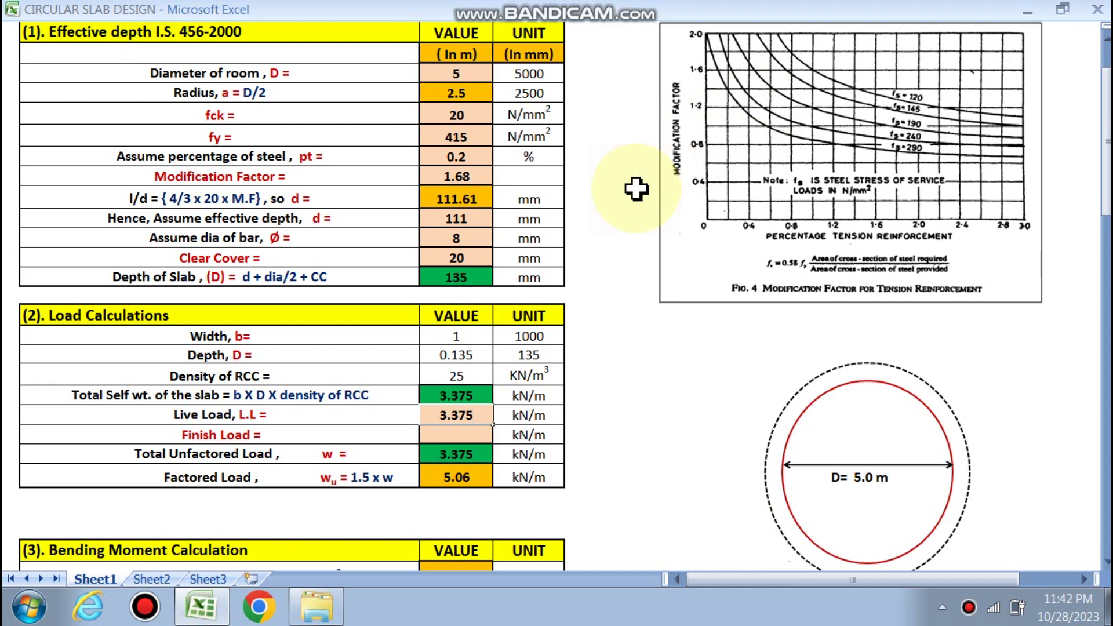
key("F2")
left_click(441, 435)
left_click(666, 358)
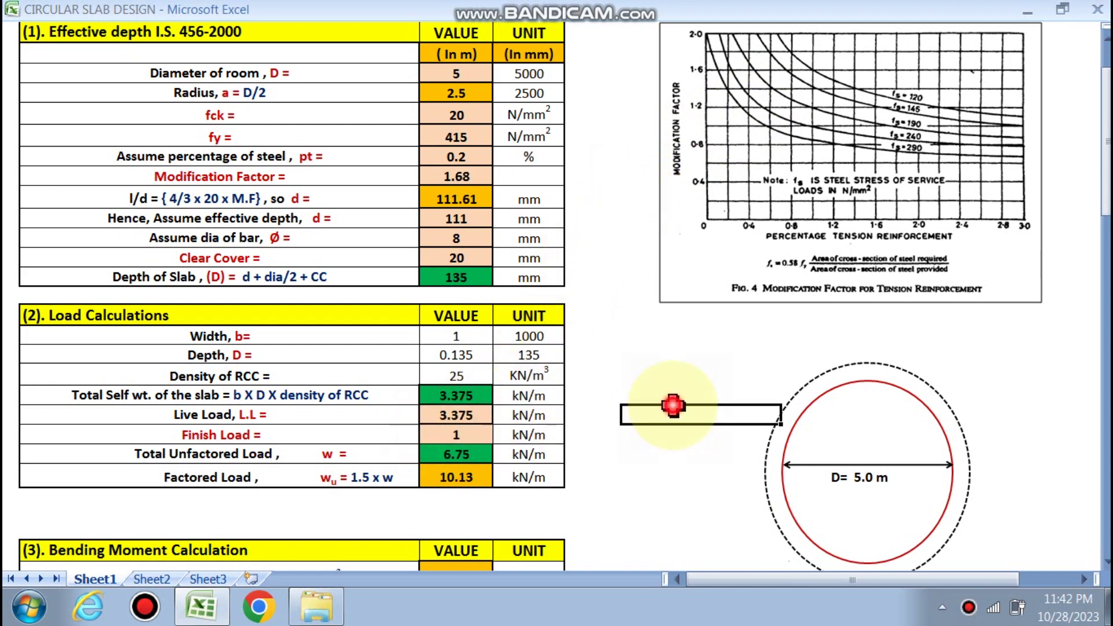
Check the Factored Load formula =C28*1.5 without changing it
scroll(495, 444, "down", 1)
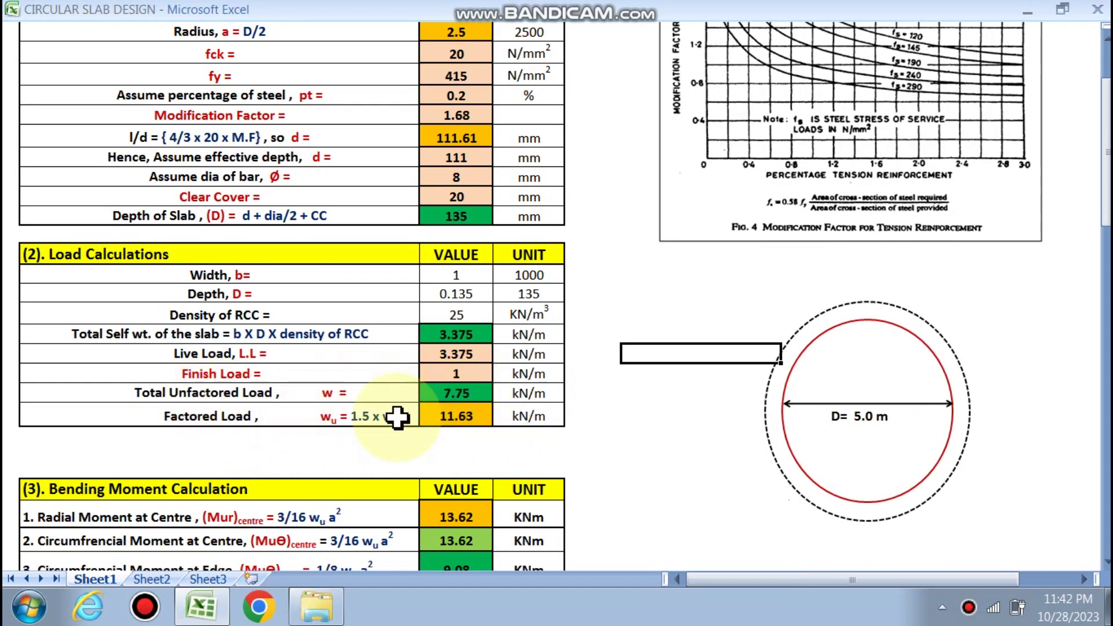
double_click(452, 417)
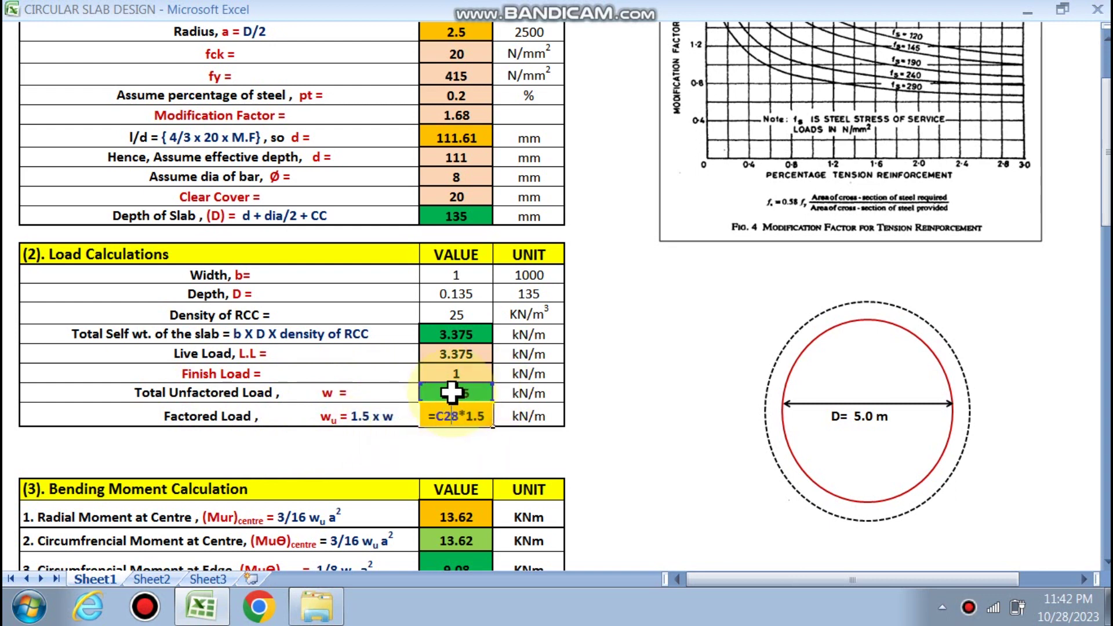
key("Return")
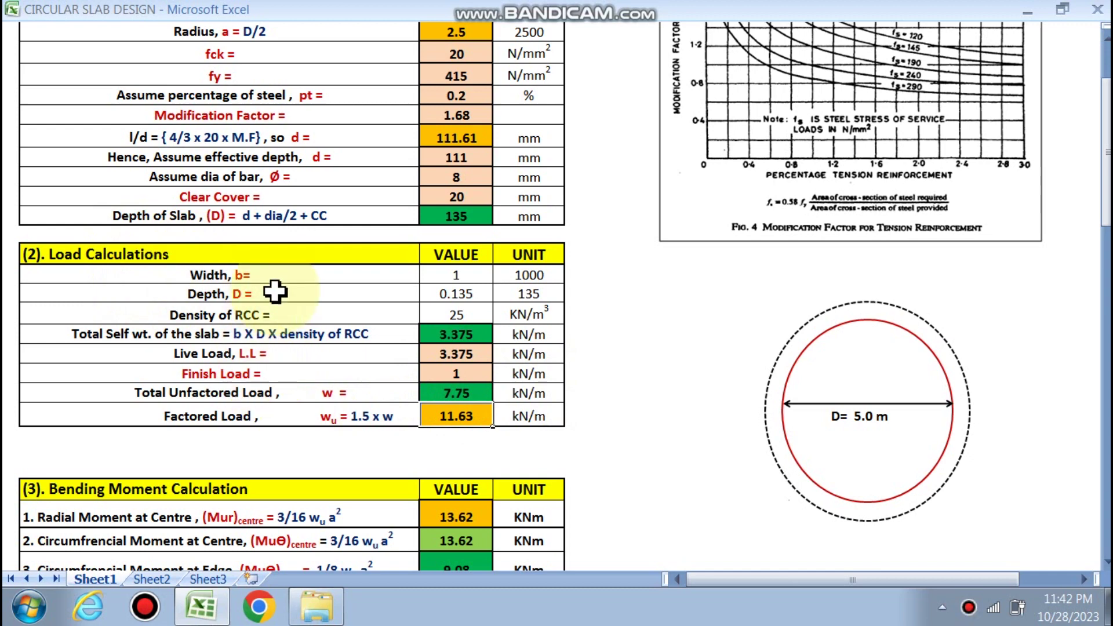
scroll(279, 298, "down", 2)
scroll(294, 306, "down", 1)
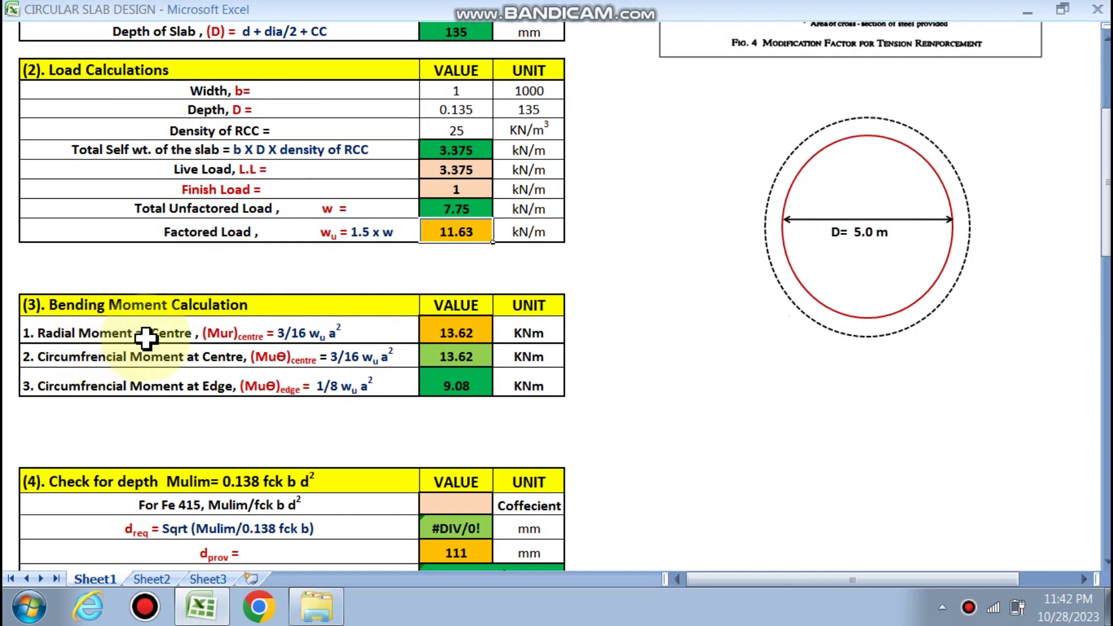
scroll(857, 228, "down", 5)
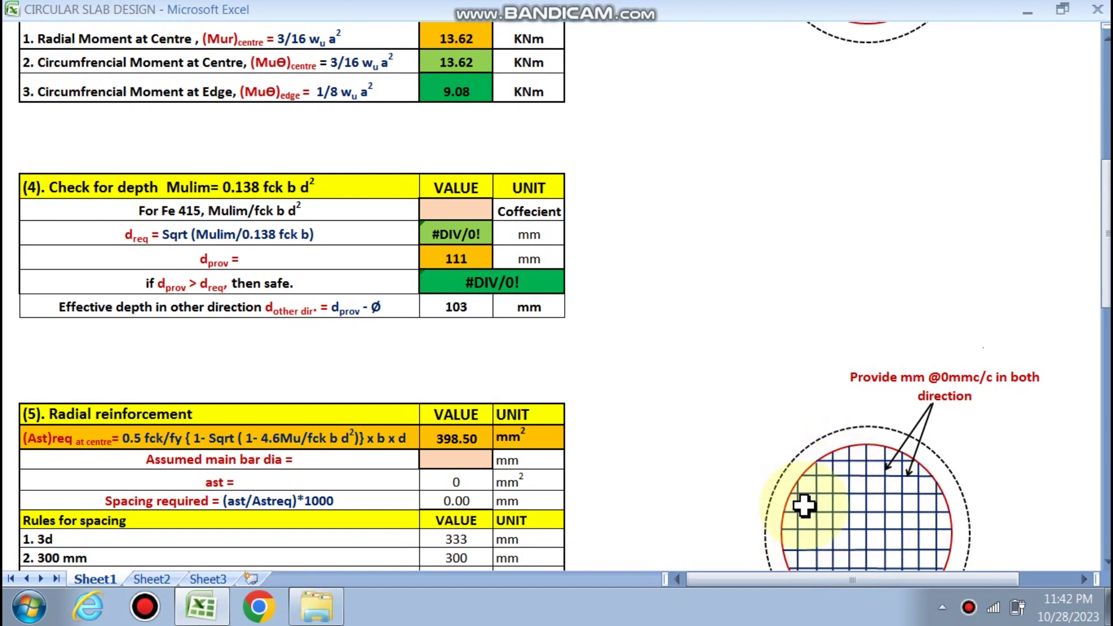
scroll(798, 504, "up", 2)
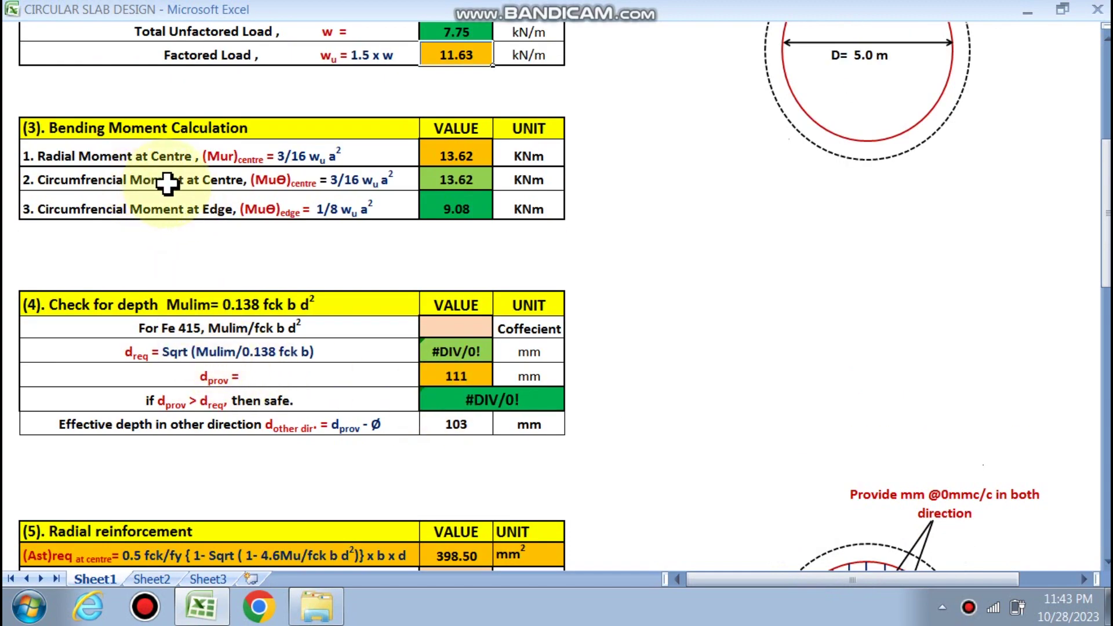
scroll(168, 183, "up", 1)
scroll(773, 308, "up", 2)
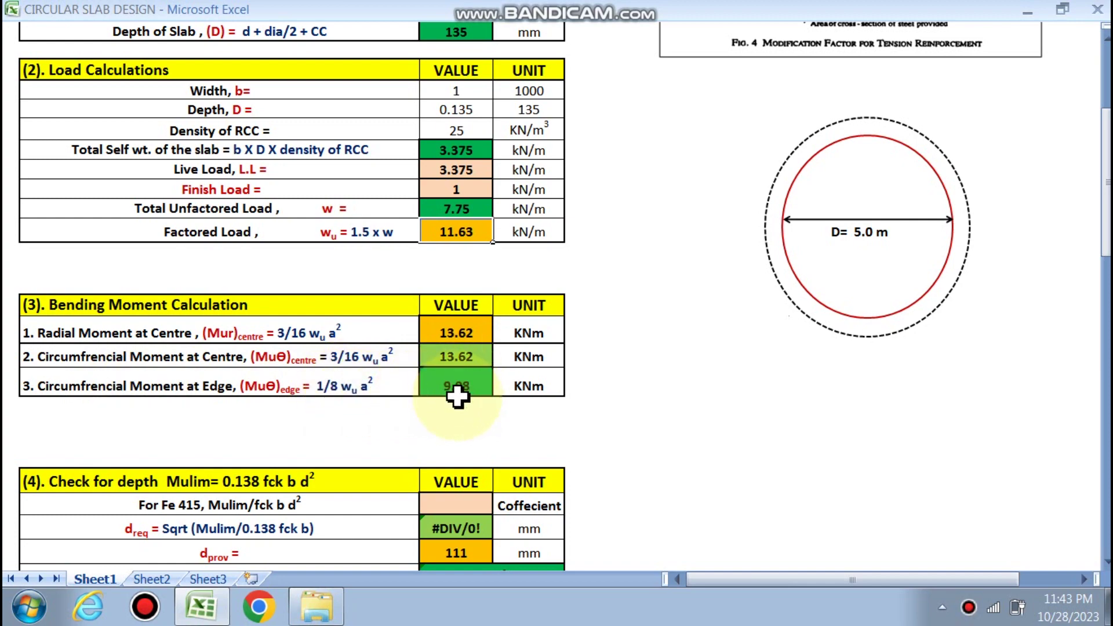
Choose 0.138 as the Mulim/fck b d² coefficient for Fe 415
scroll(653, 415, "down", 4)
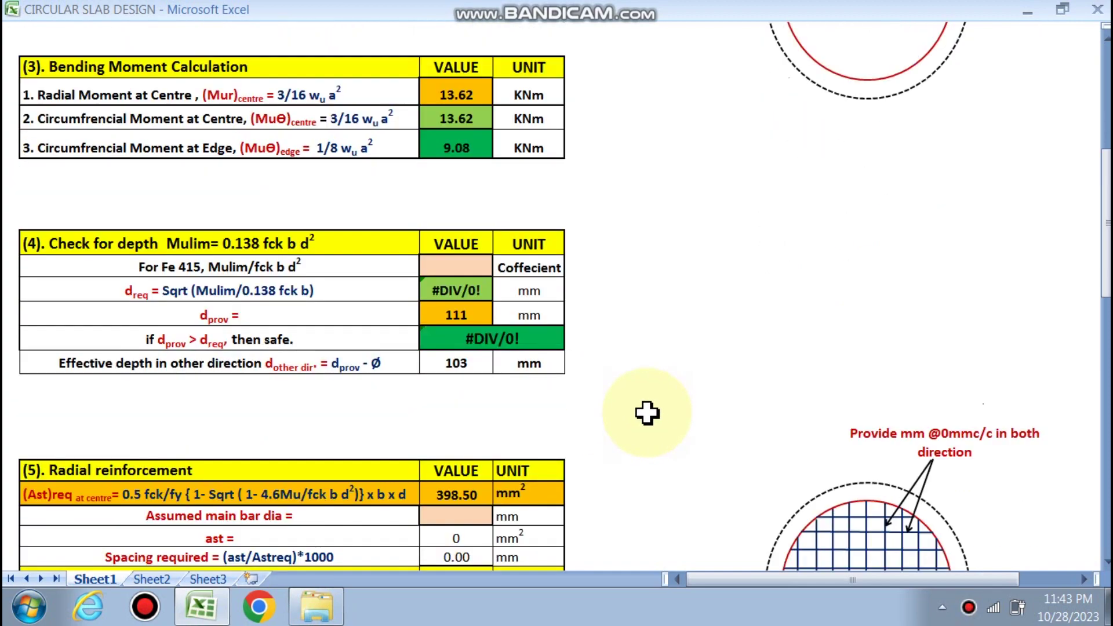
left_click(454, 265)
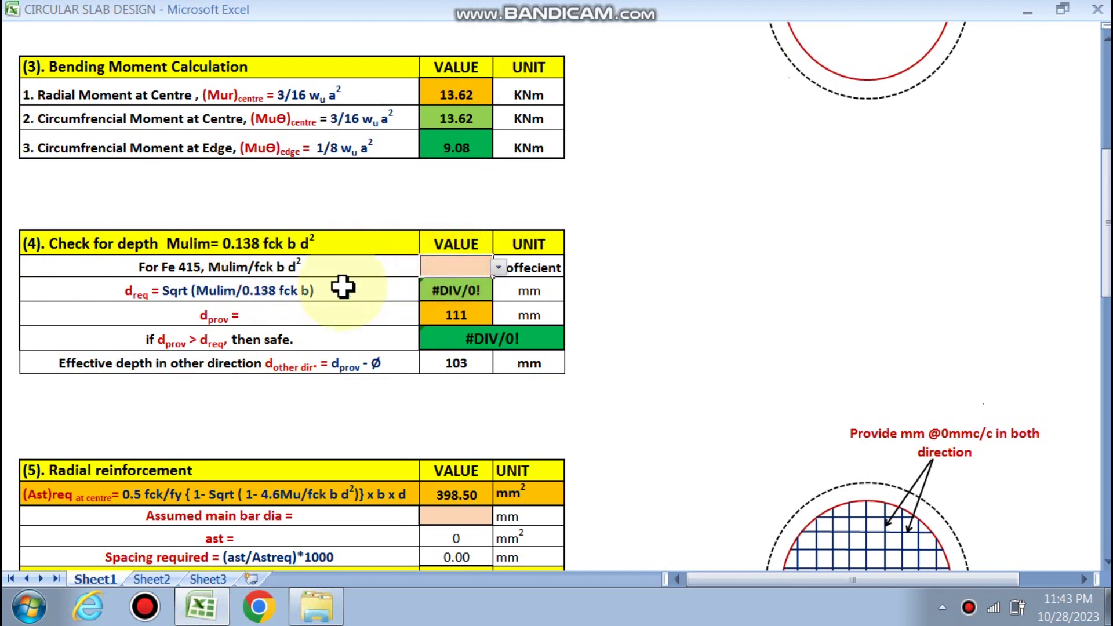
left_click(498, 268)
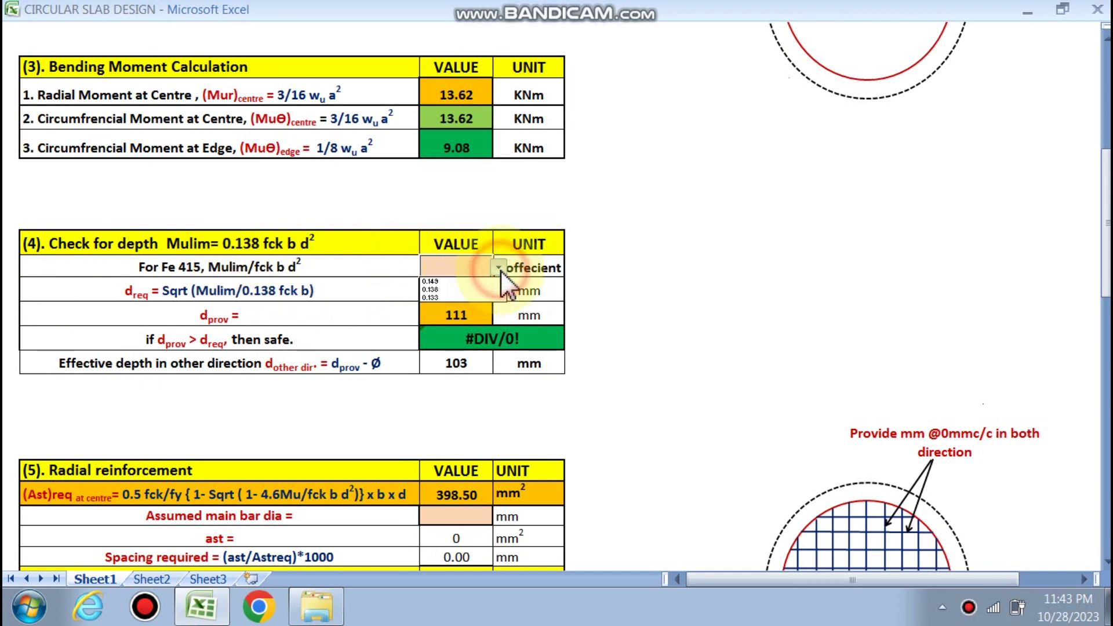
left_click(441, 289)
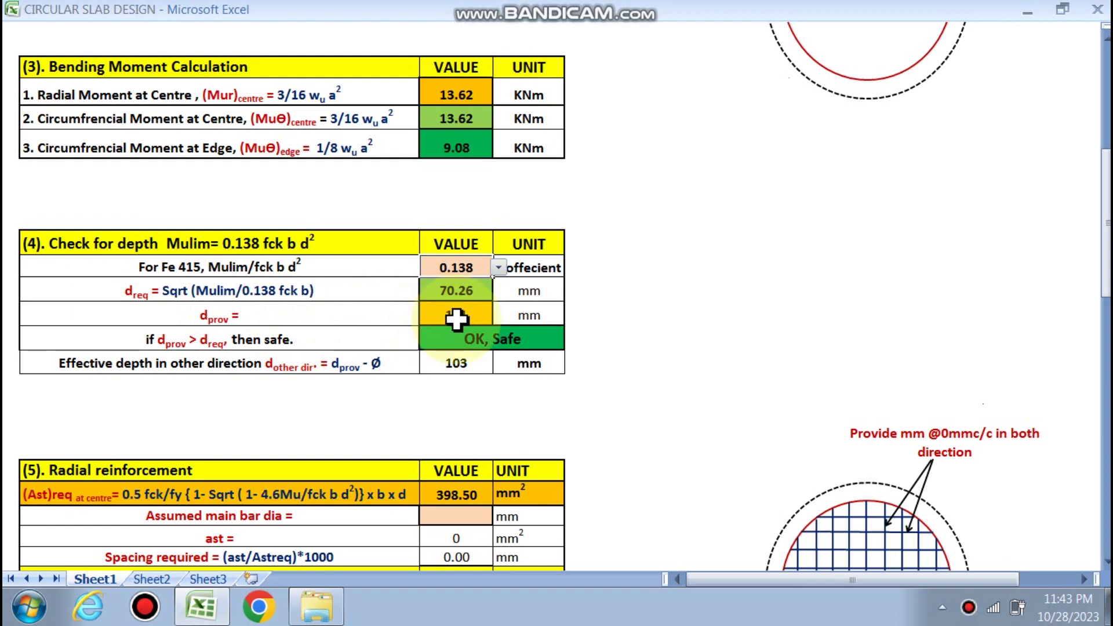
Scroll down to section (5), the radial reinforcement table
scroll(455, 315, "up", 15)
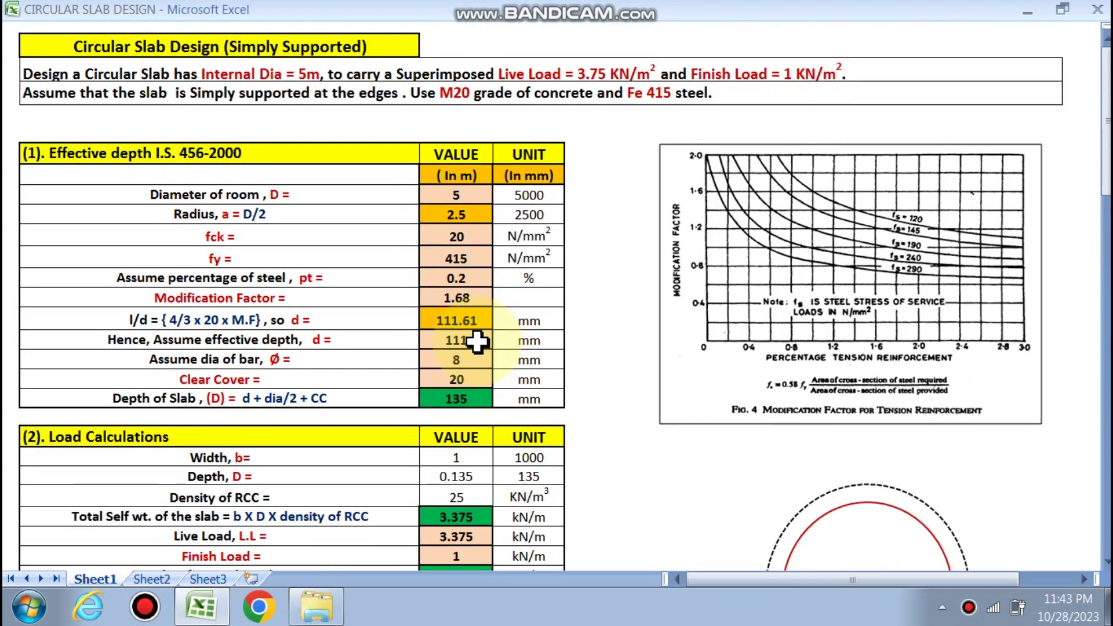
scroll(479, 341, "down", 8)
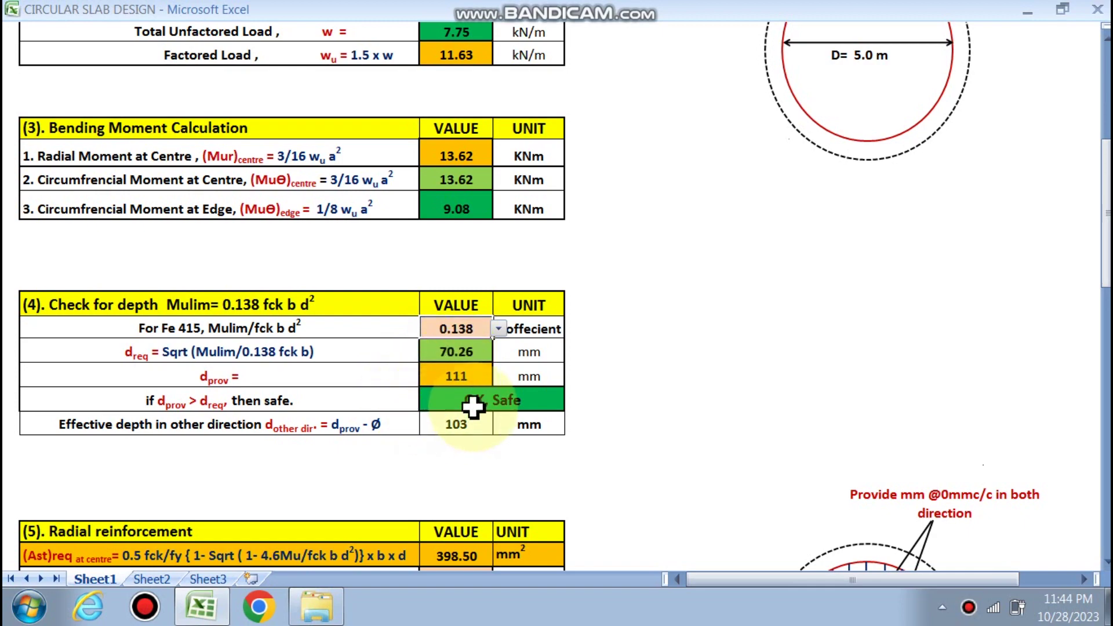
scroll(486, 407, "down", 2)
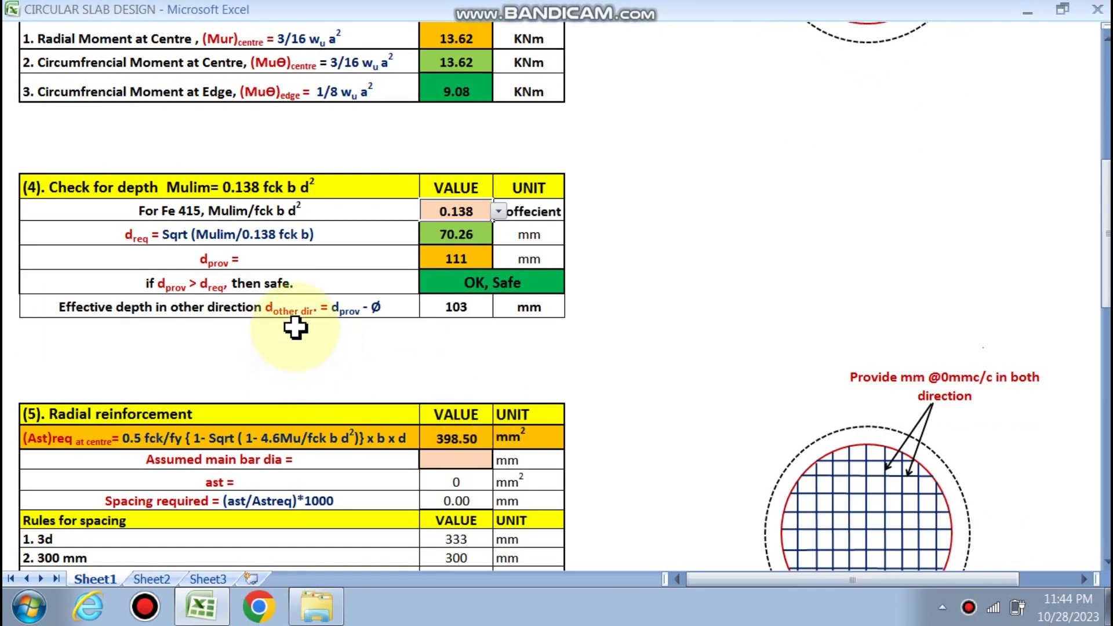
scroll(812, 485, "down", 2)
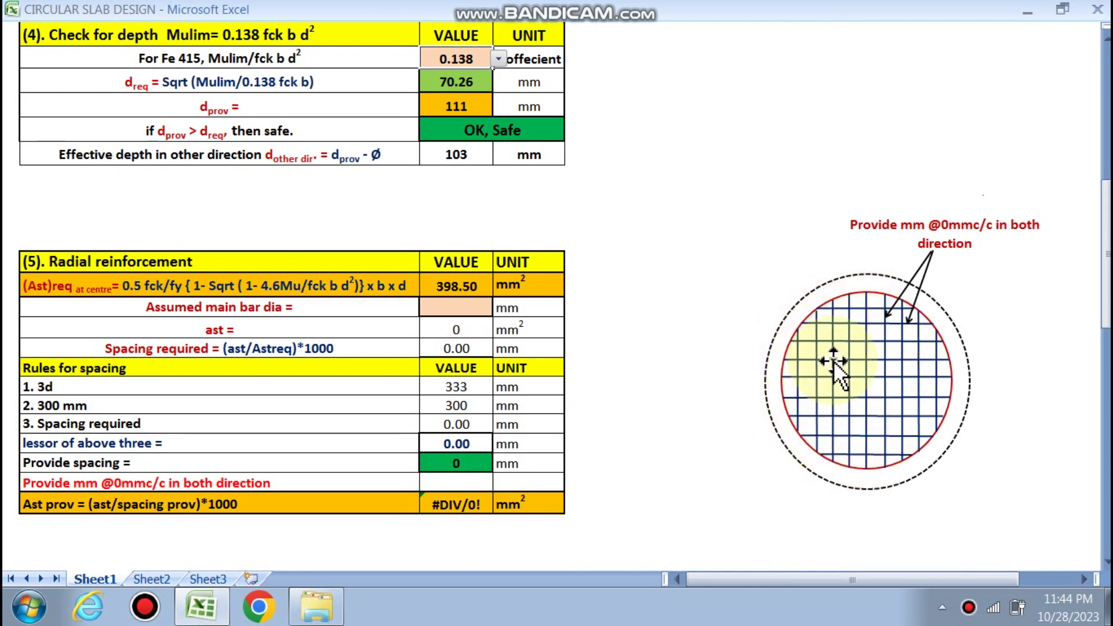
scroll(521, 336, "up", 2)
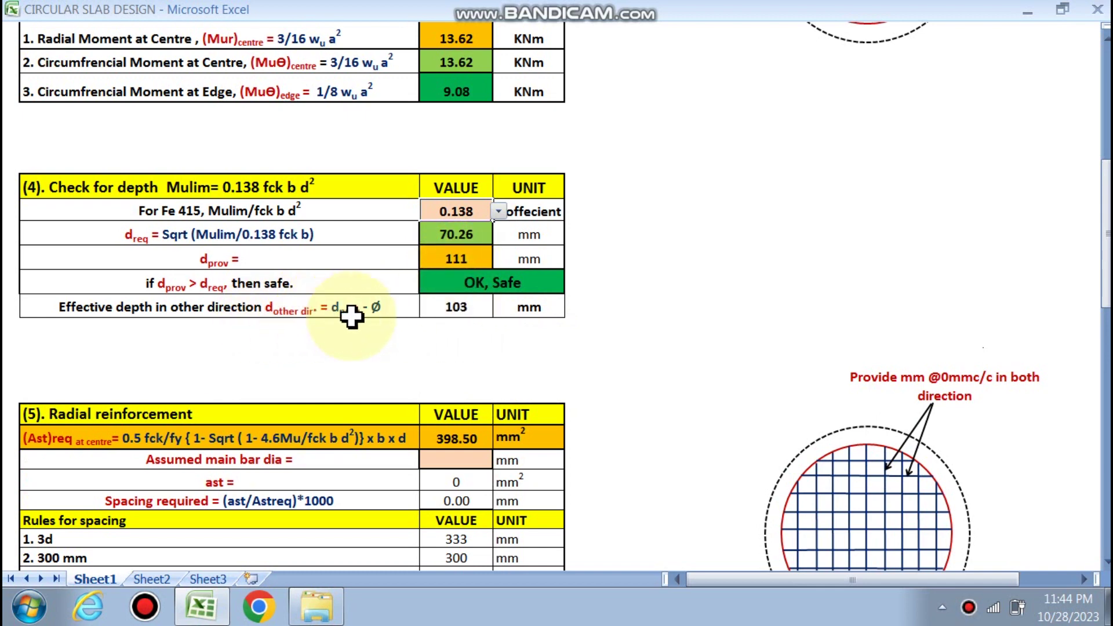
scroll(348, 302, "down", 1)
scroll(316, 261, "down", 1)
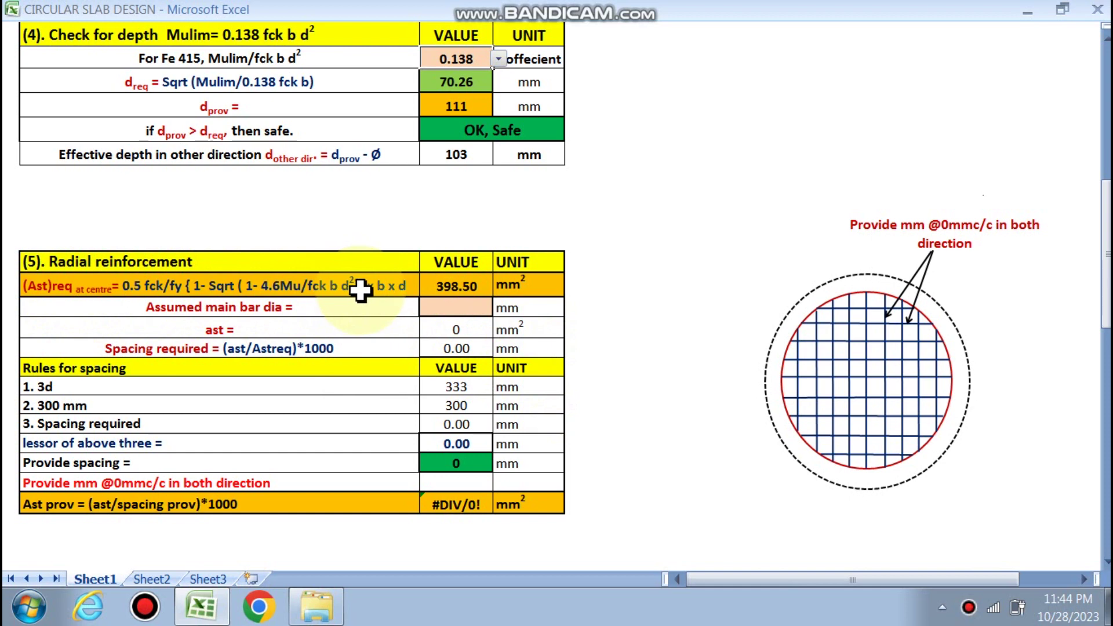
Pick 8 mm radial main bars, giving 8 mm bars at 120 mm c/c
left_click(458, 308)
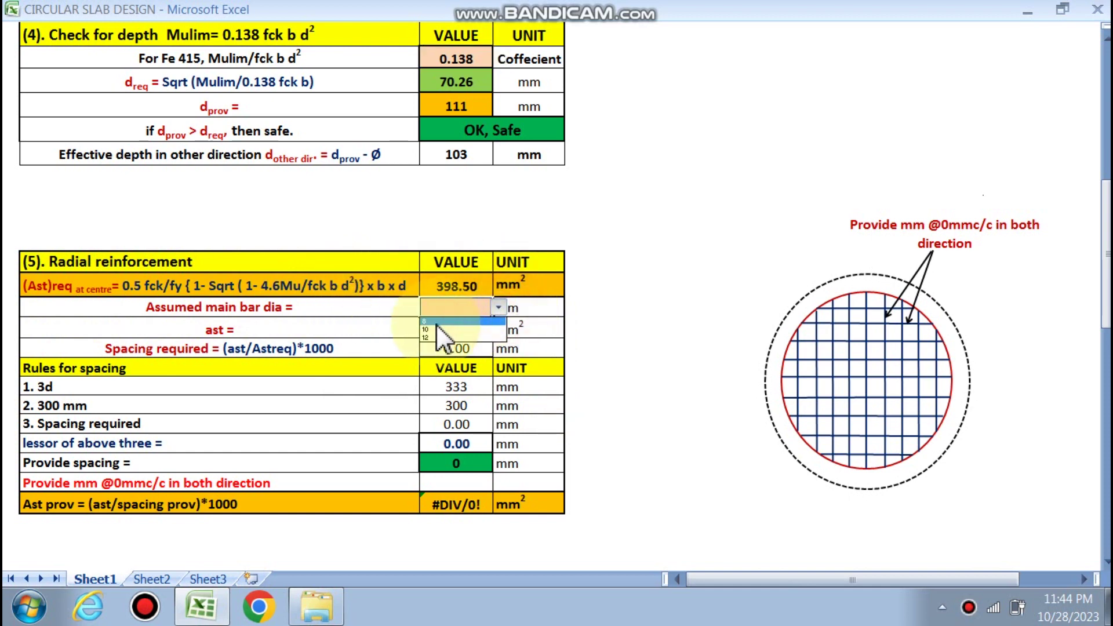
left_click(425, 321)
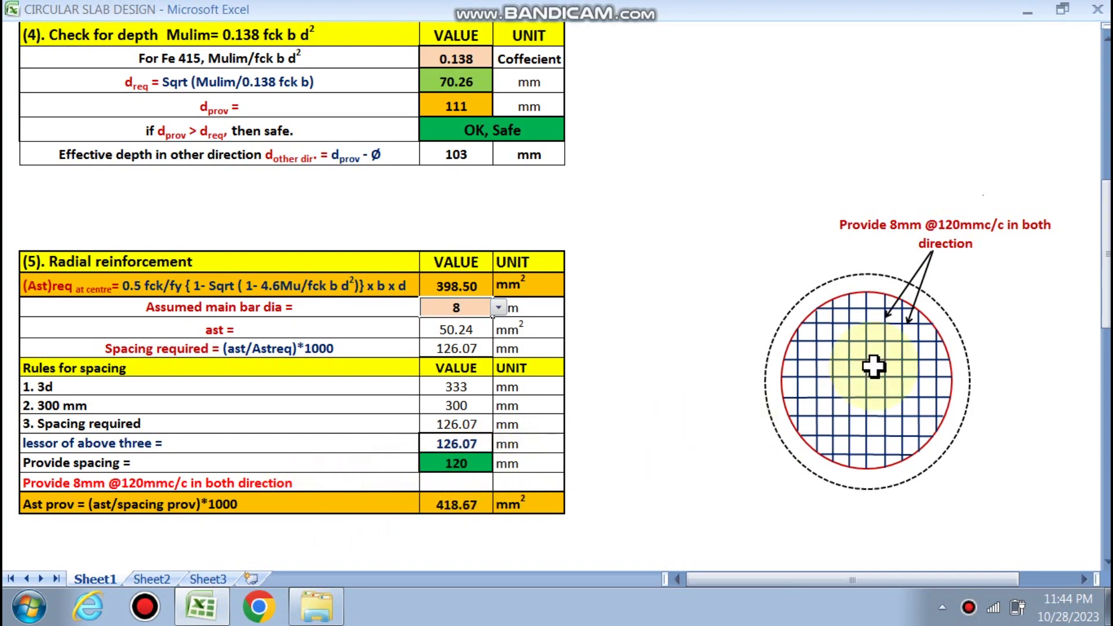
scroll(775, 371, "down", 2)
scroll(775, 371, "down", 4)
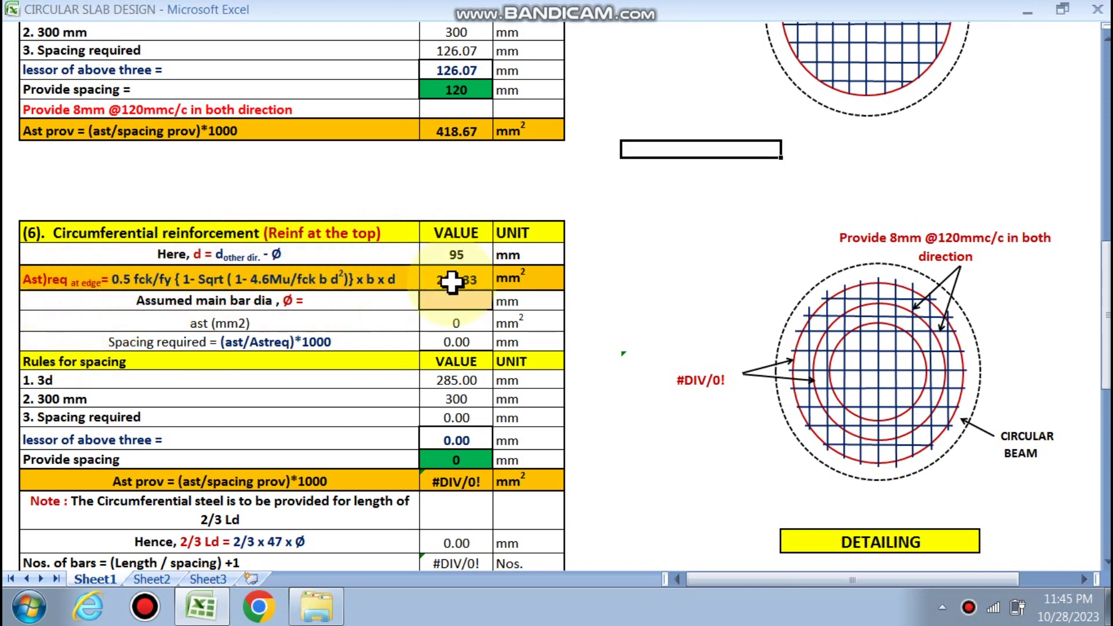
Choose 8 mm circumferential bars, giving 3 rings at 170 mm c/c
scroll(489, 290, "down", 1)
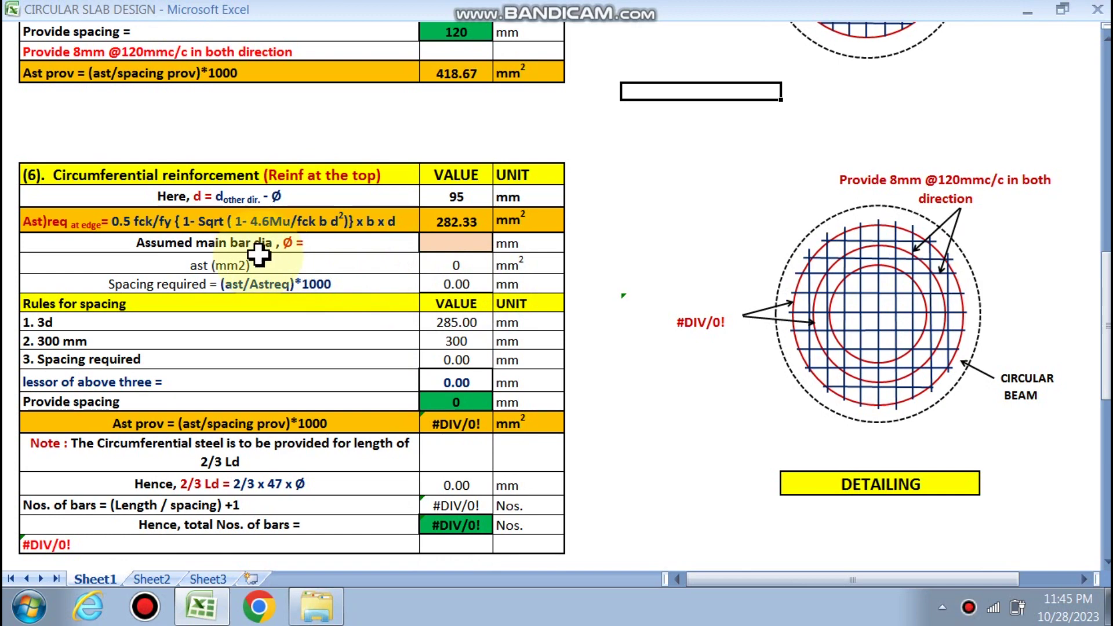
left_click(490, 242)
left_click(427, 255)
scroll(427, 326, "down", 1)
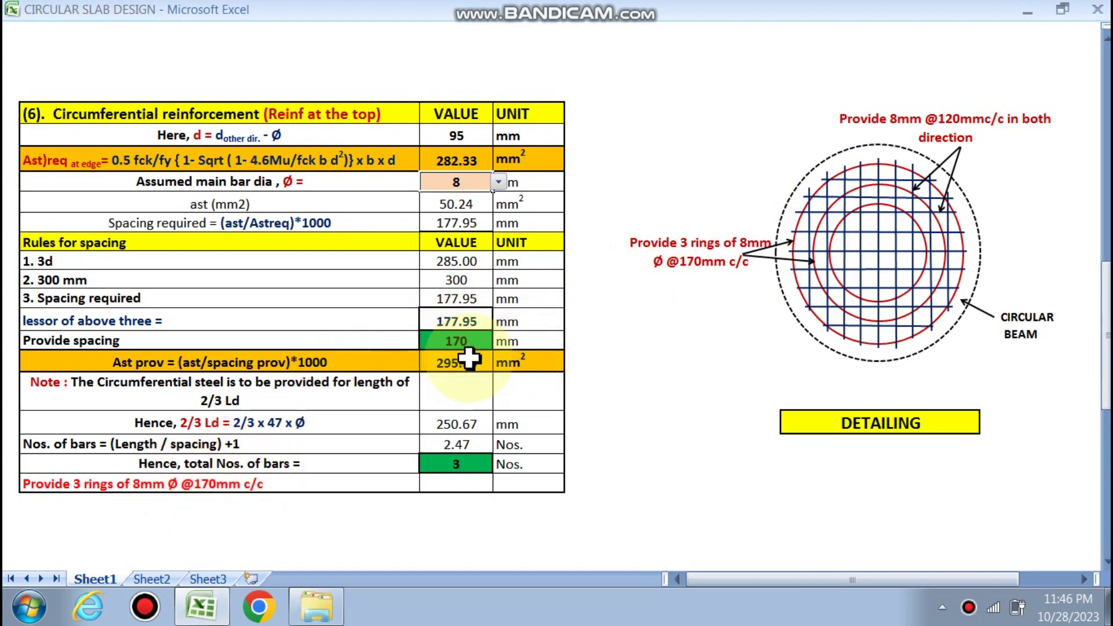
scroll(507, 450, "up", 20)
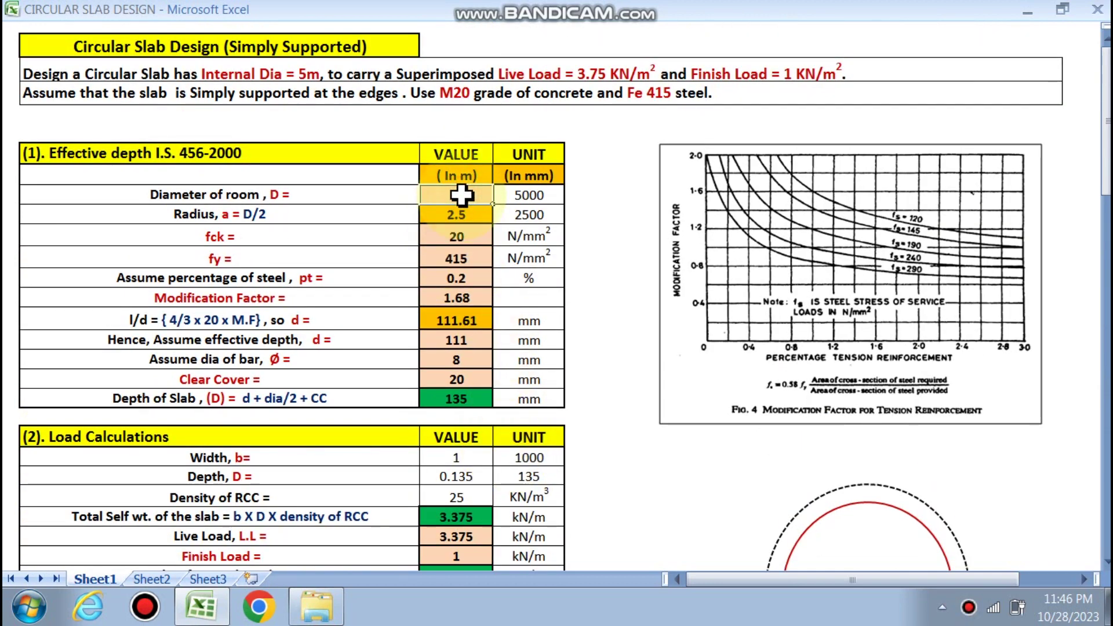
Enter a 6 m room diameter and 140 mm effective depth, then review the recalculated radial steel
left_click(586, 279)
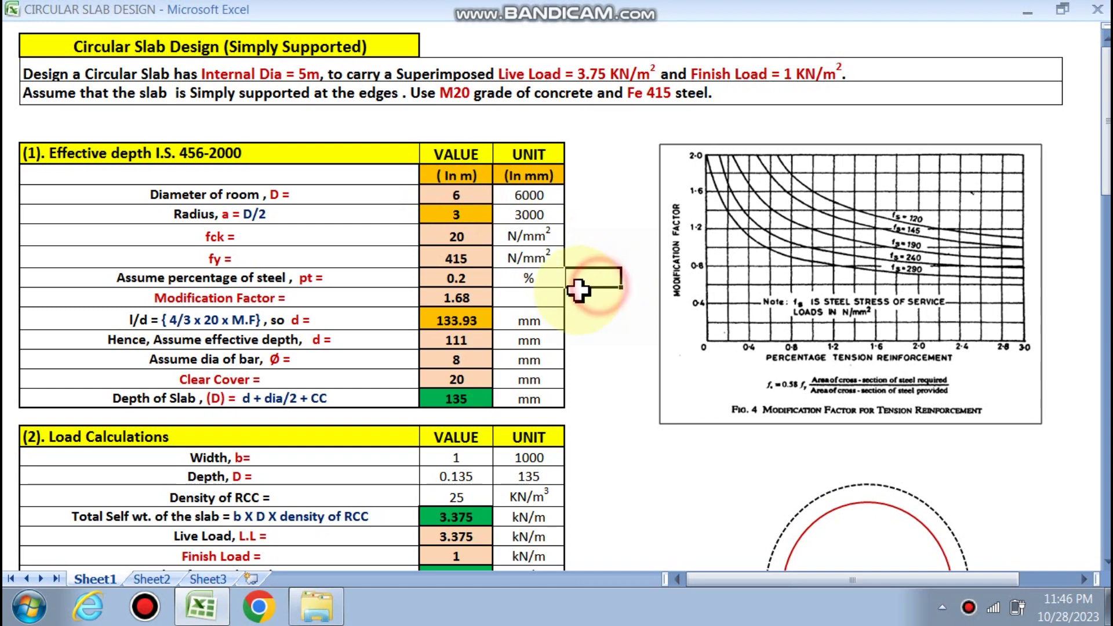
scroll(484, 298, "down", 1)
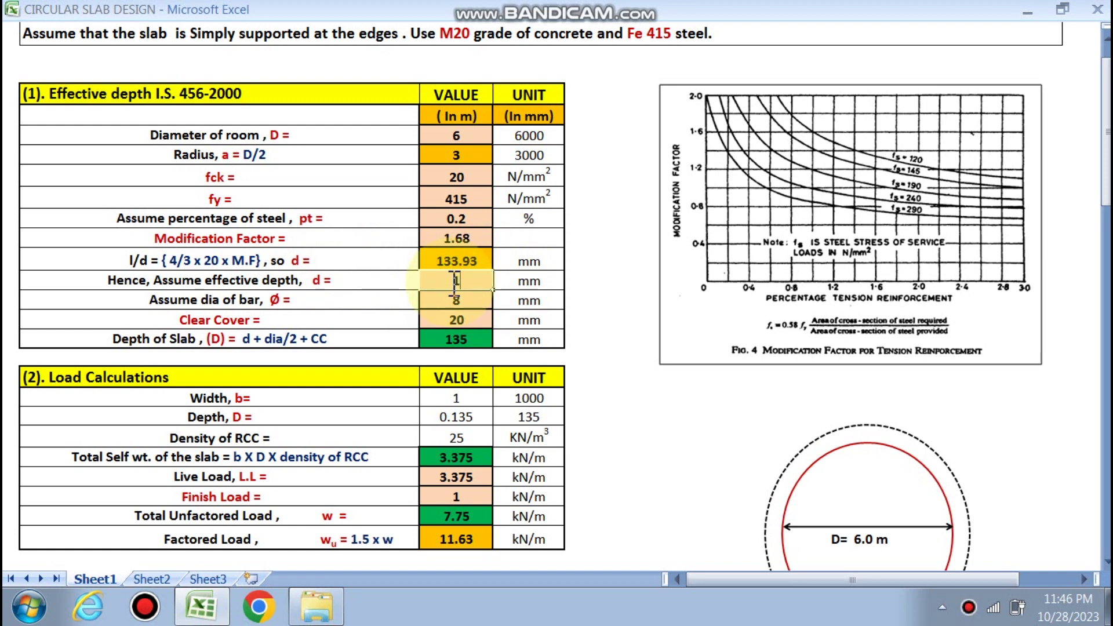
left_click(748, 415)
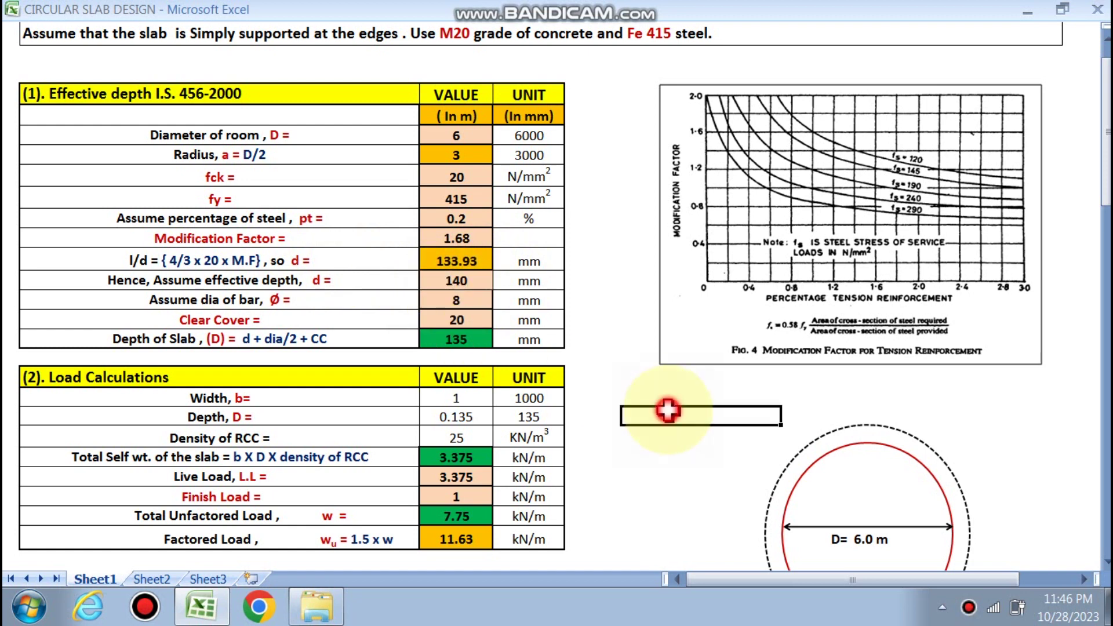
scroll(453, 342, "down", 2)
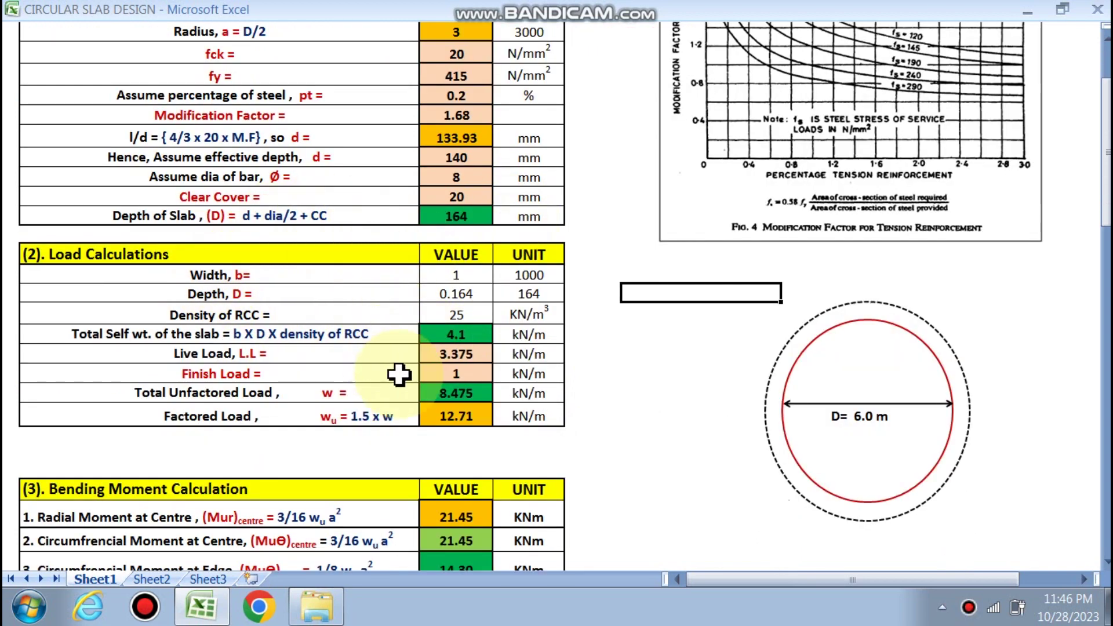
scroll(441, 400, "down", 1)
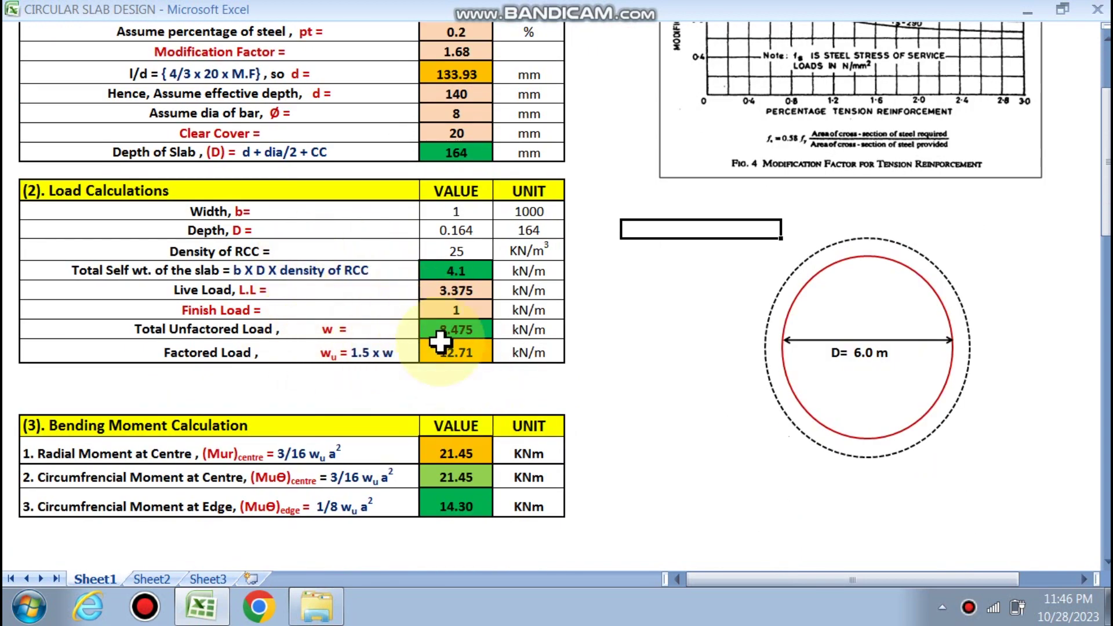
scroll(437, 331, "down", 1)
scroll(429, 293, "down", 2)
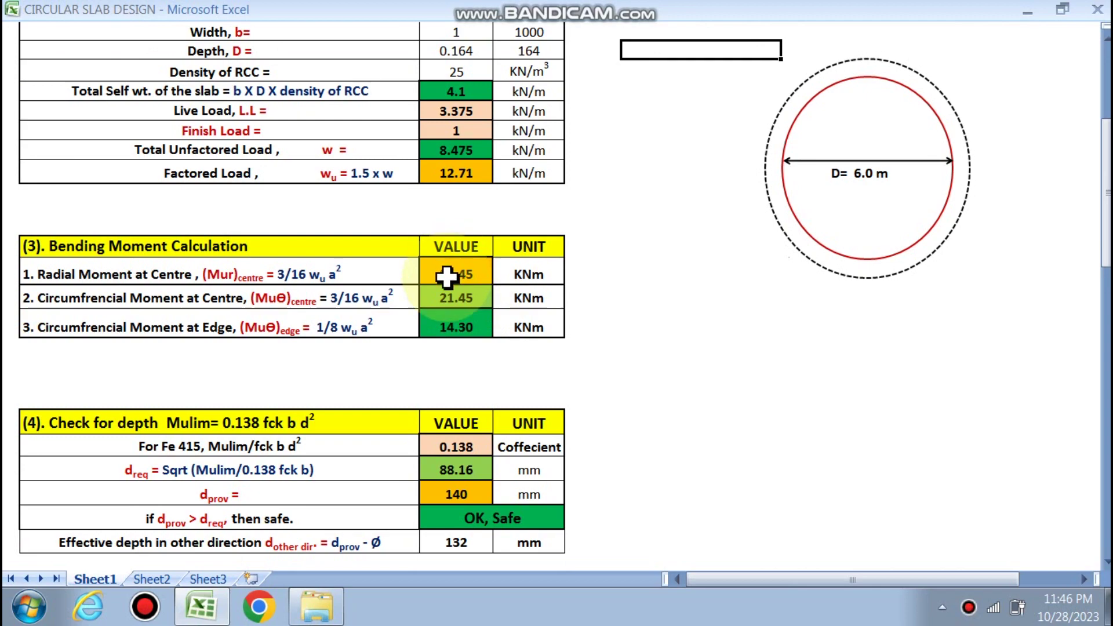
scroll(458, 319, "down", 3)
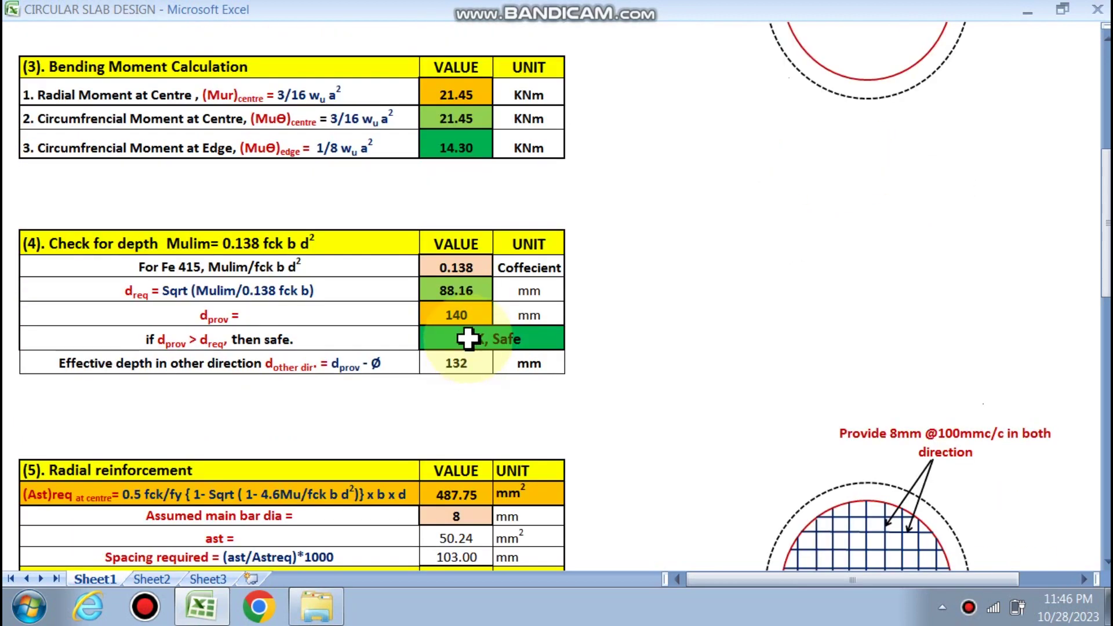
scroll(498, 325, "down", 4)
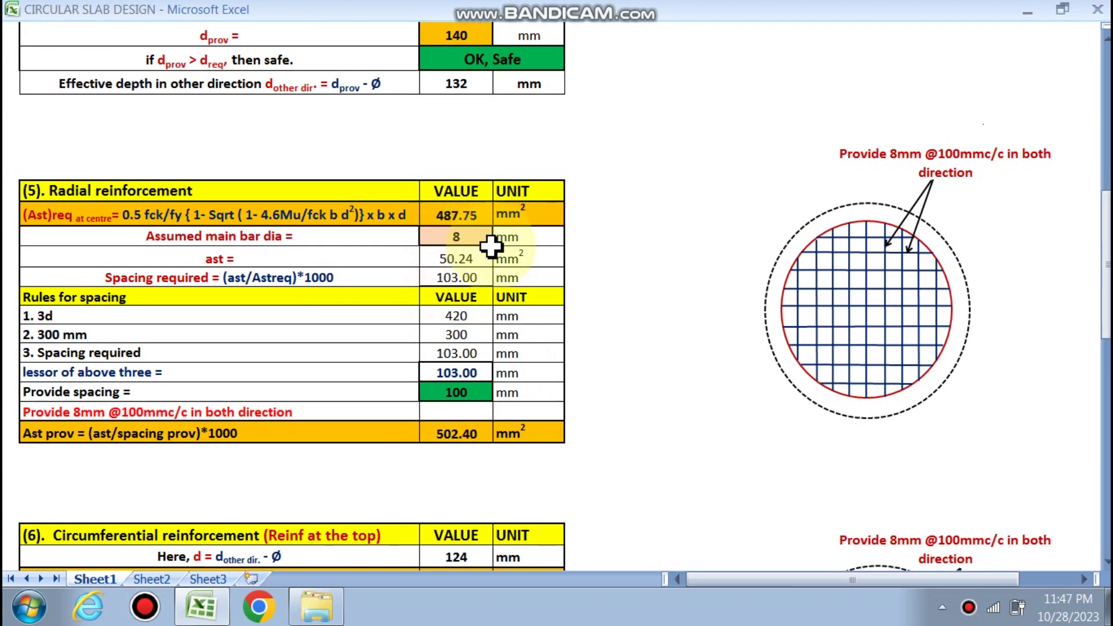
scroll(487, 313, "down", 1)
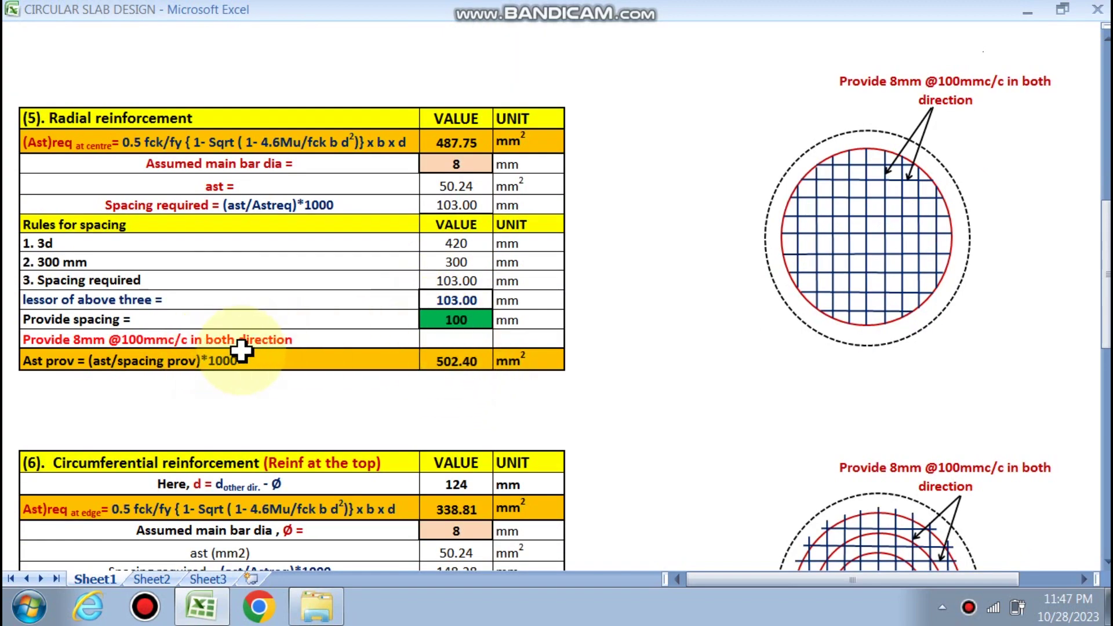
scroll(650, 382, "down", 3)
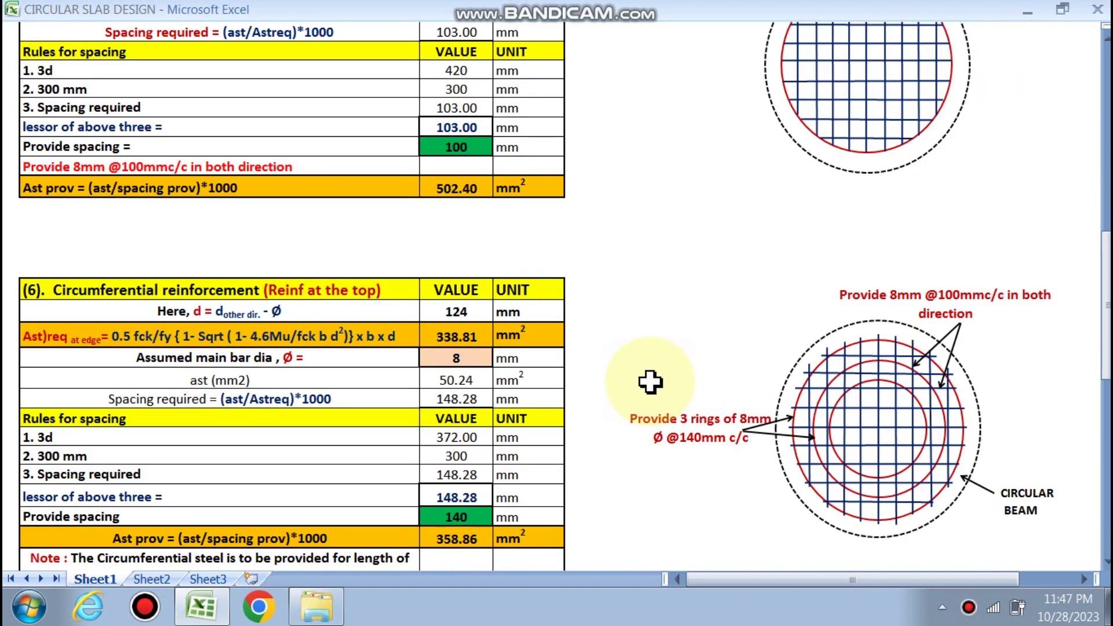
scroll(643, 380, "down", 1)
scroll(441, 248, "down", 1)
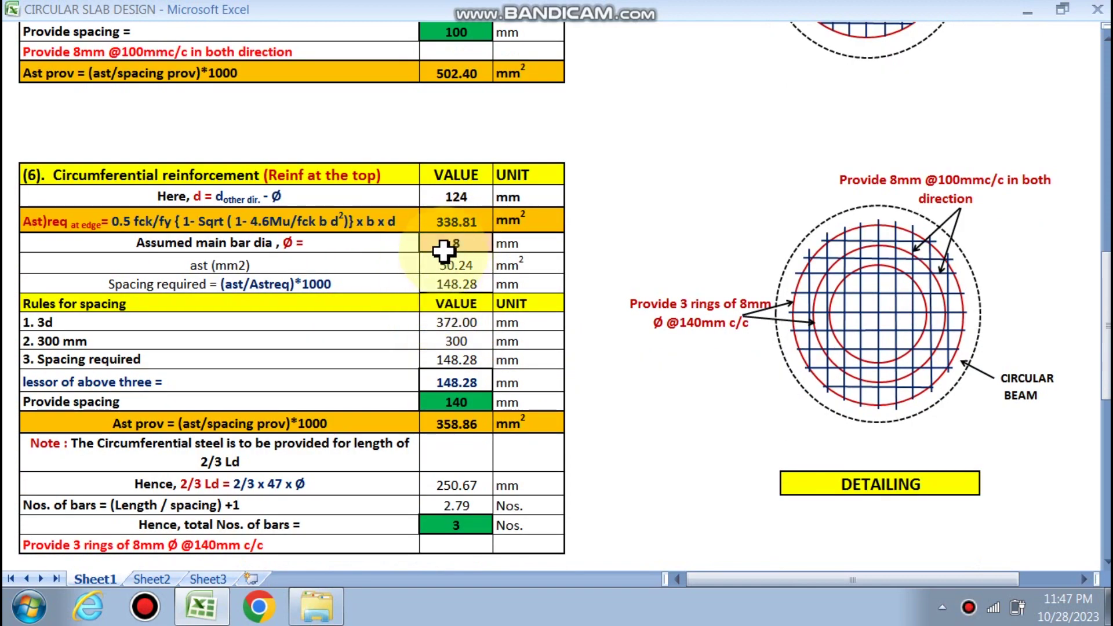
scroll(348, 287, "down", 2)
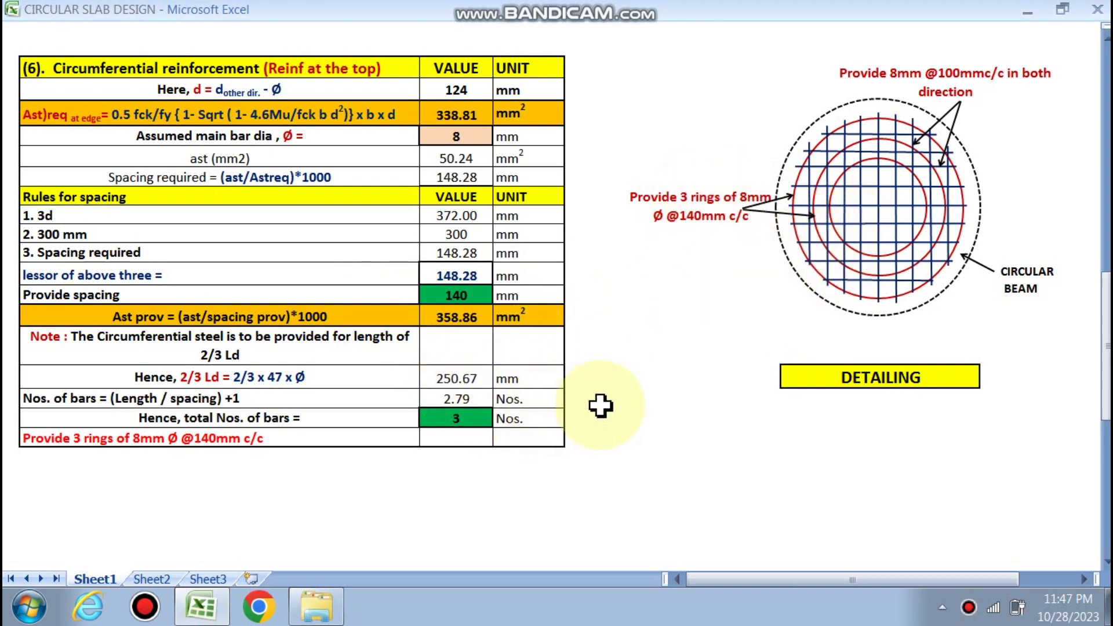
scroll(600, 404, "up", 10)
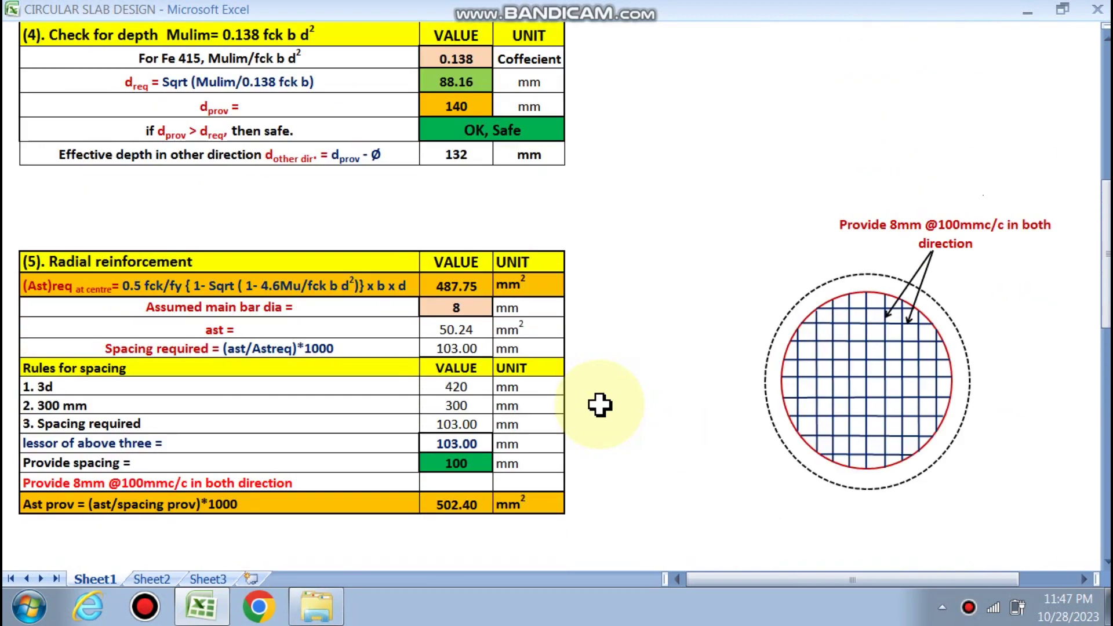
scroll(600, 404, "up", 12)
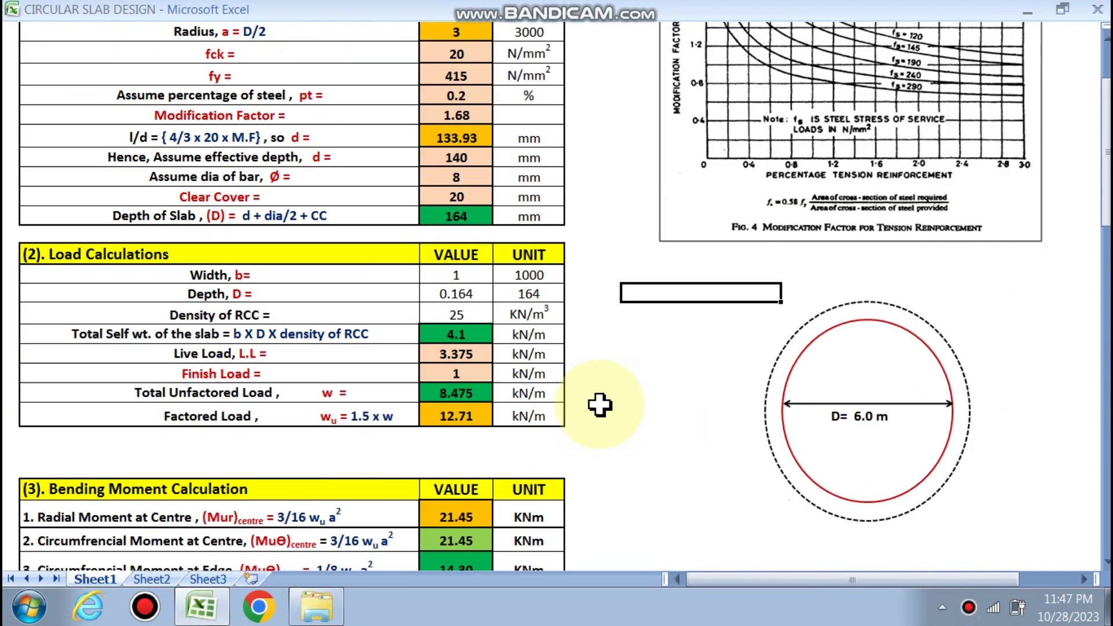
scroll(600, 405, "up", 2)
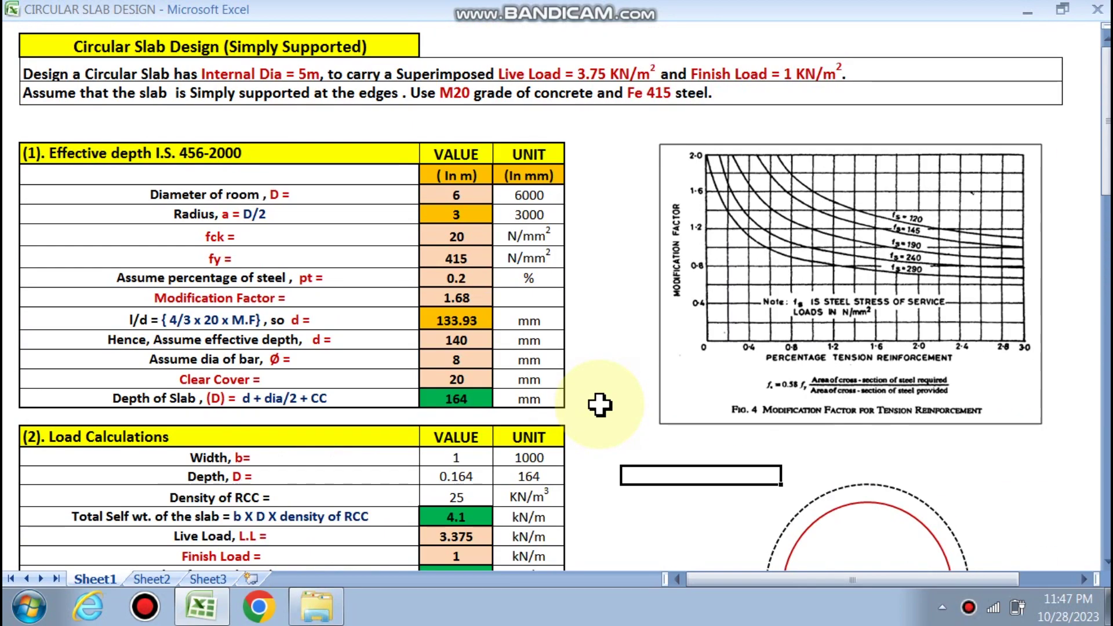